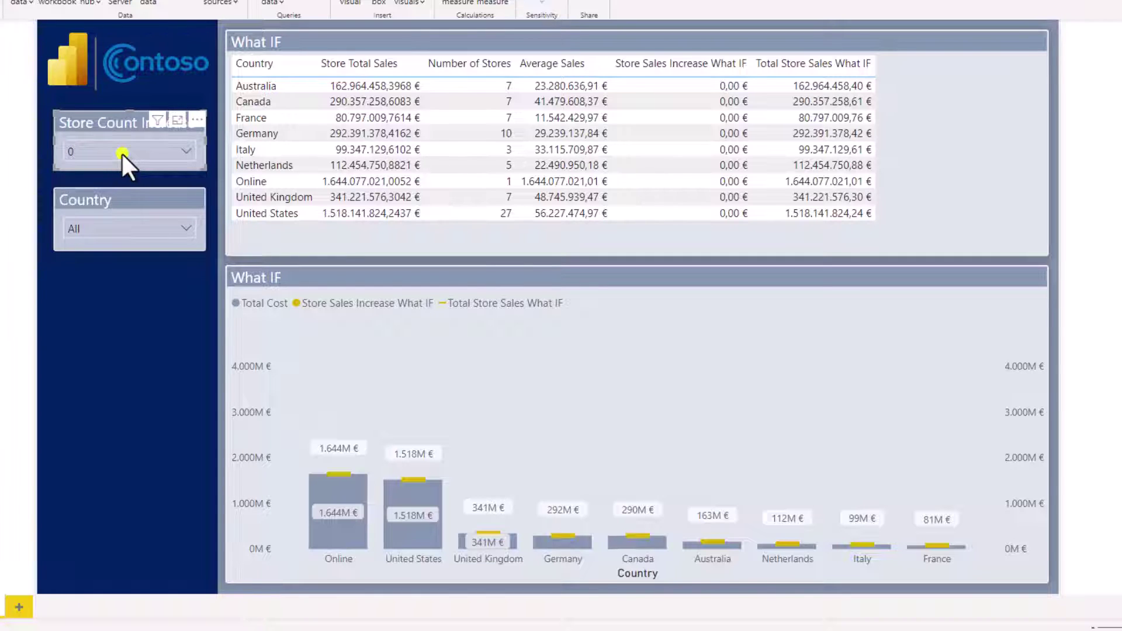
# Step: Set the store count increase to 1 and exclude Online from the country filter
pyautogui.click(122, 154)
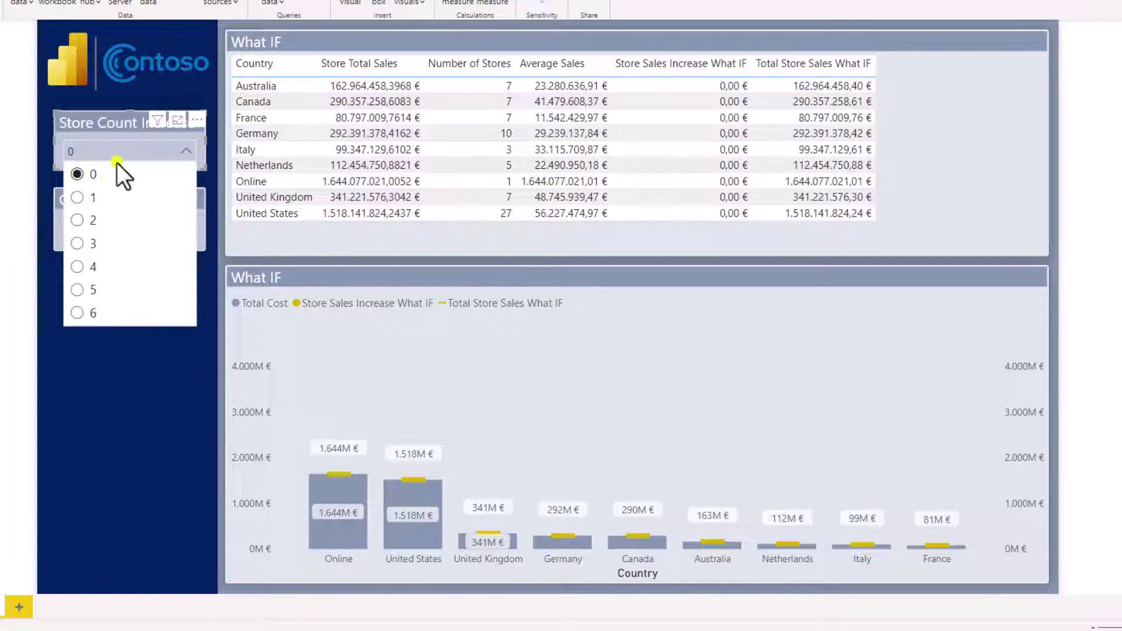
pyautogui.click(95, 196)
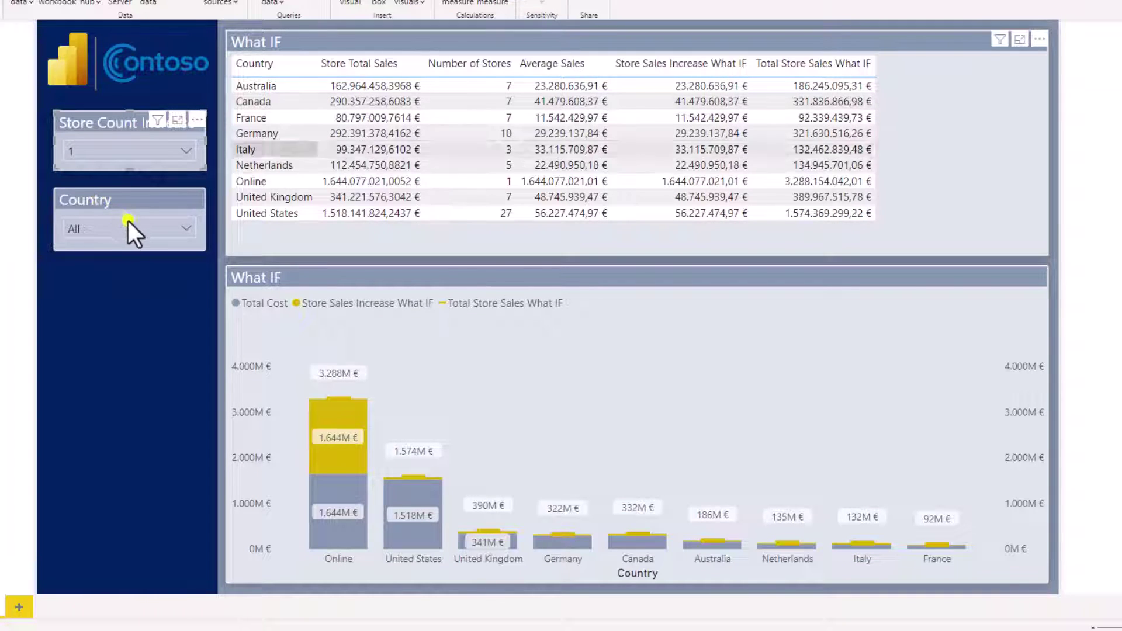
pyautogui.click(141, 231)
pyautogui.scroll(-3, 111, 315)
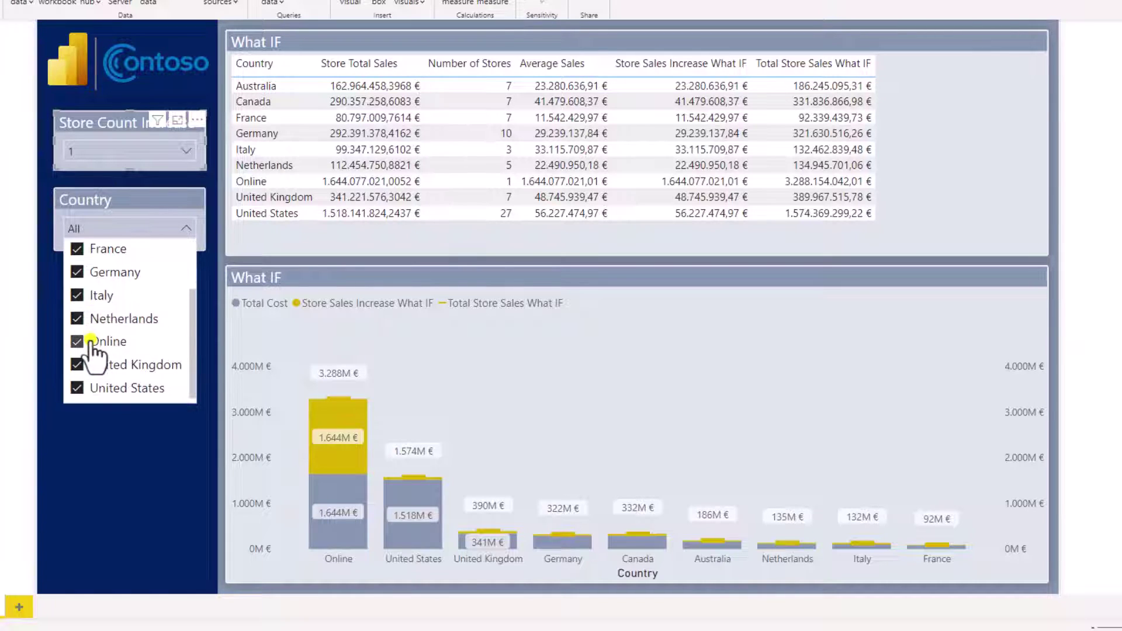
pyautogui.click(91, 342)
pyautogui.click(158, 227)
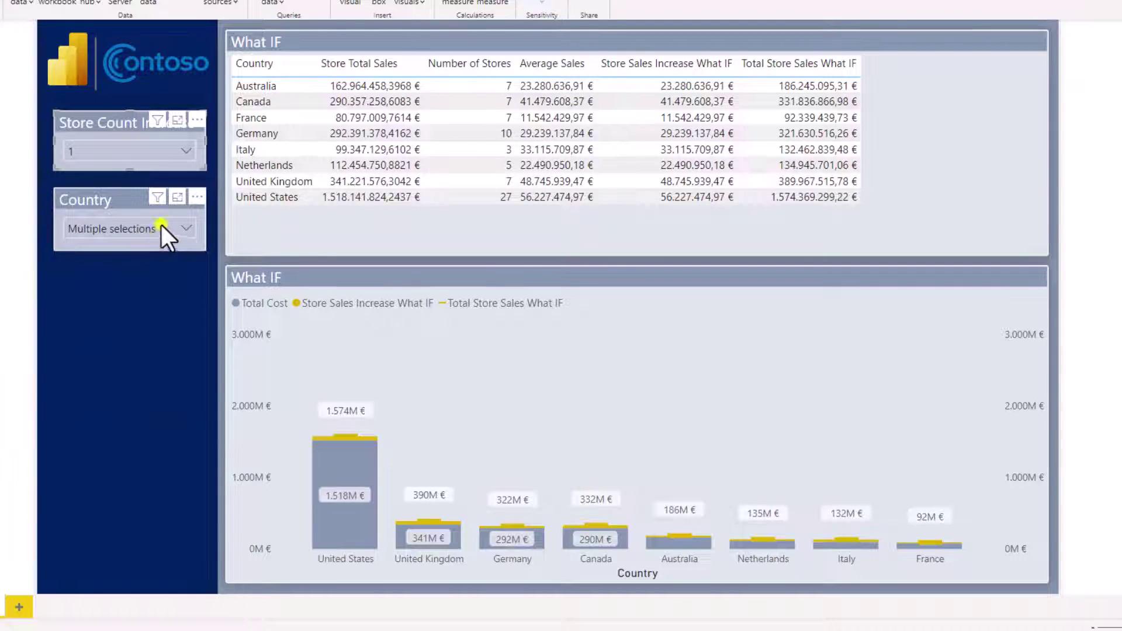
pyautogui.moveTo(364, 107)
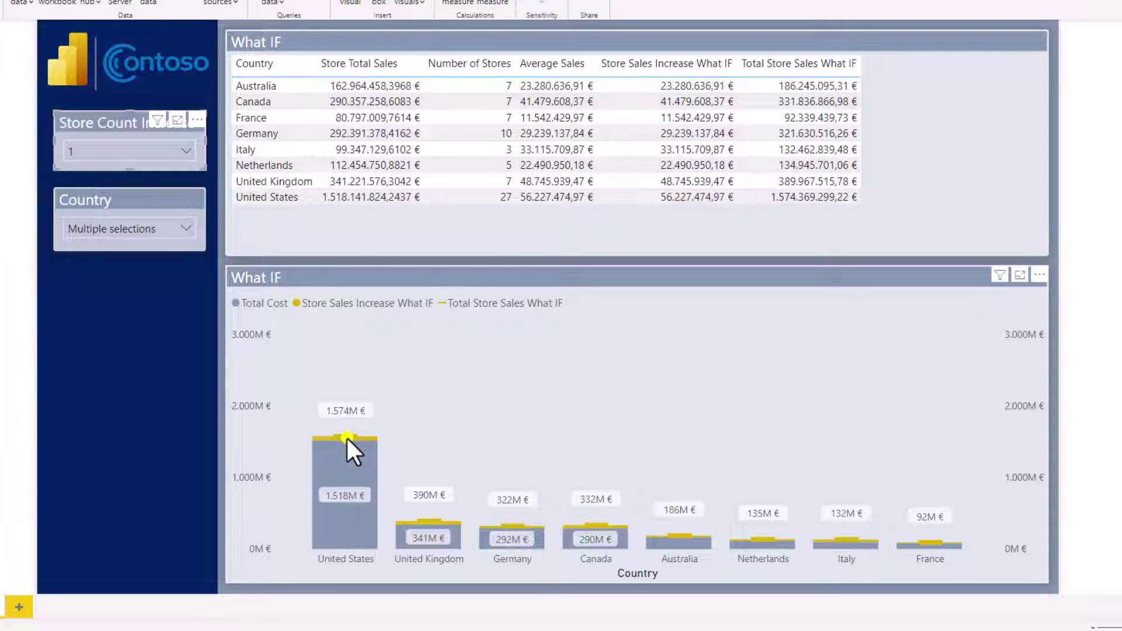
# Step: Limit the country filter to France, Germany and Italy, and set the store count increase to 3
pyautogui.click(138, 233)
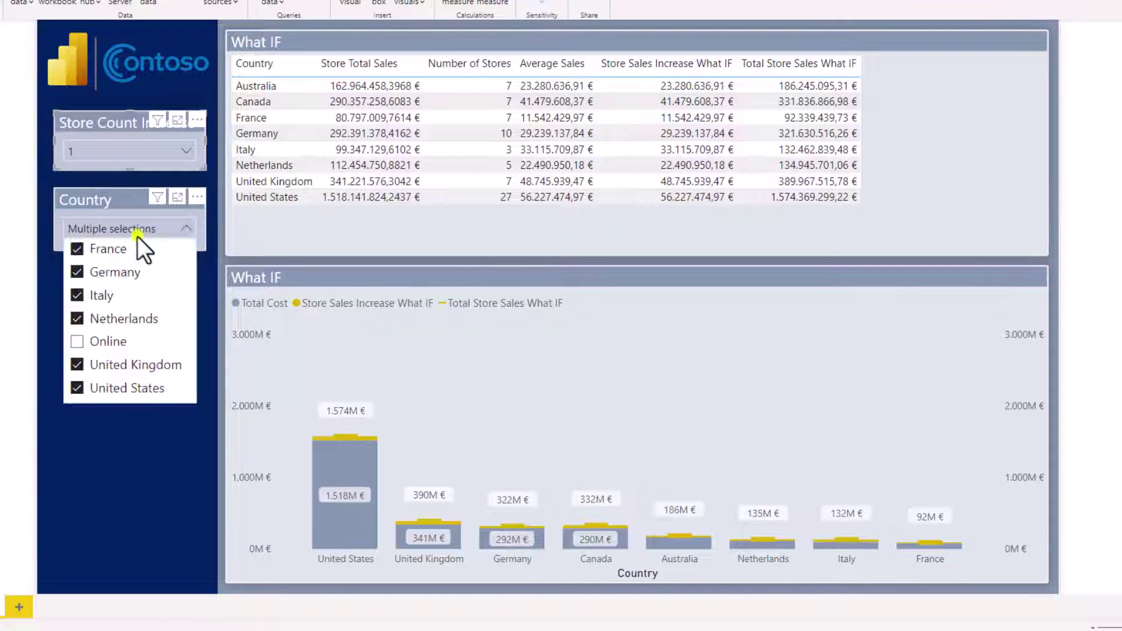
pyautogui.scroll(3, 111, 251)
pyautogui.click(96, 252)
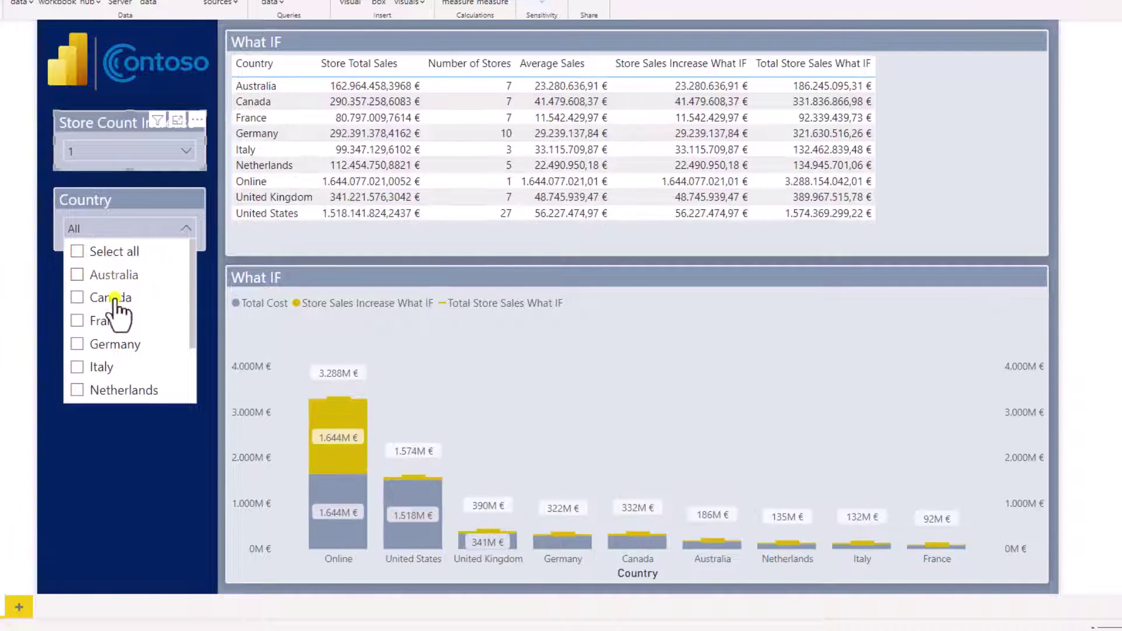
pyautogui.click(118, 346)
pyautogui.click(111, 323)
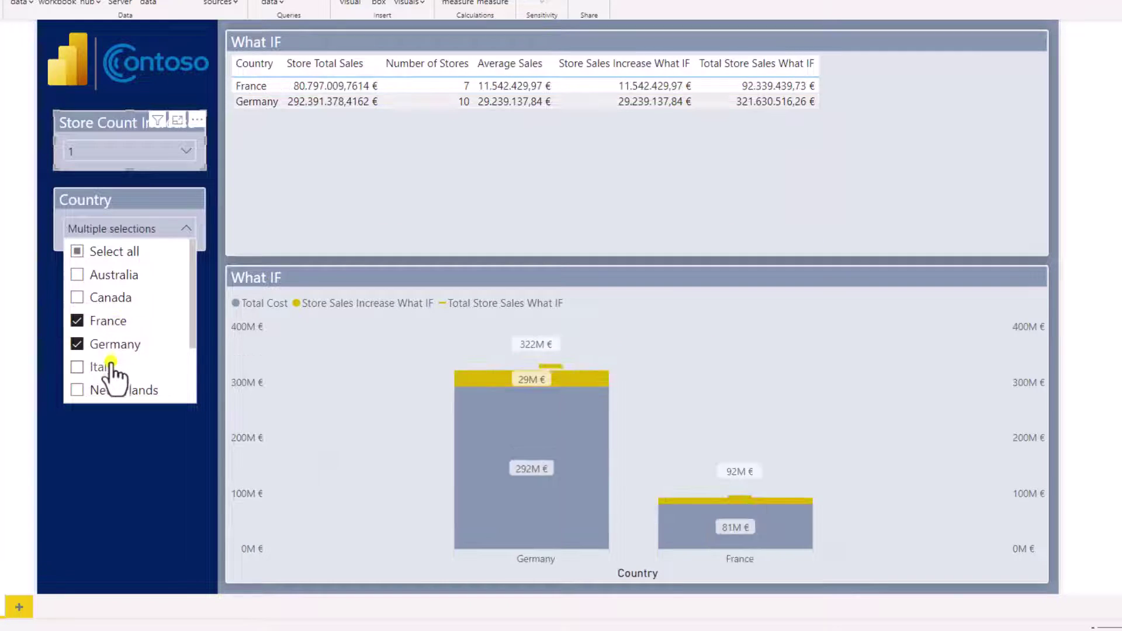
pyautogui.click(111, 365)
pyautogui.click(146, 229)
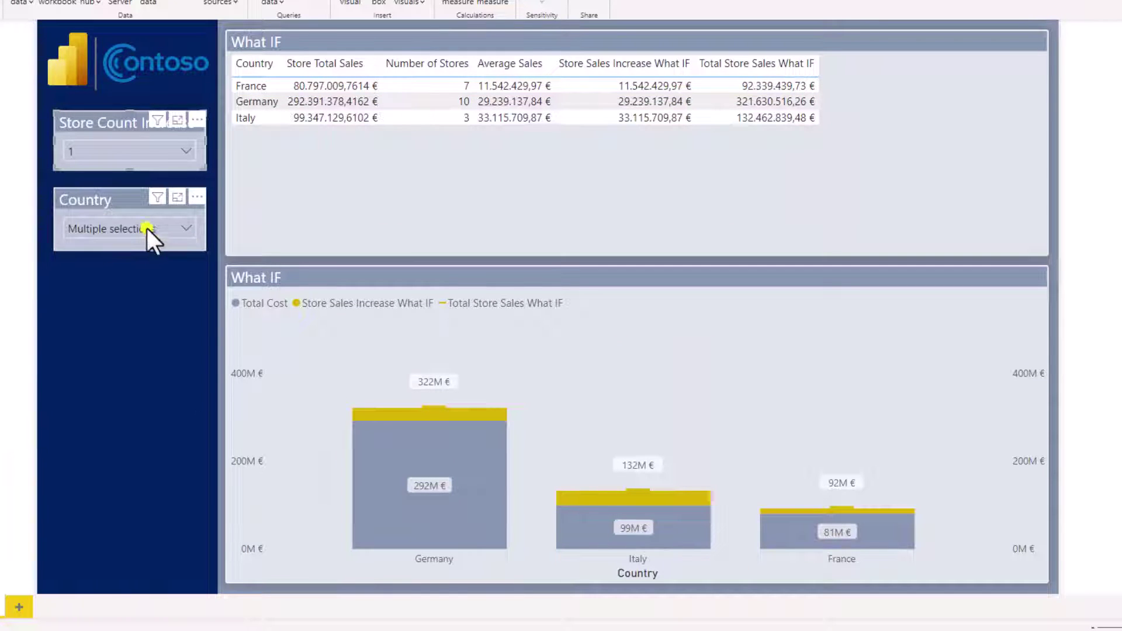
pyautogui.click(147, 152)
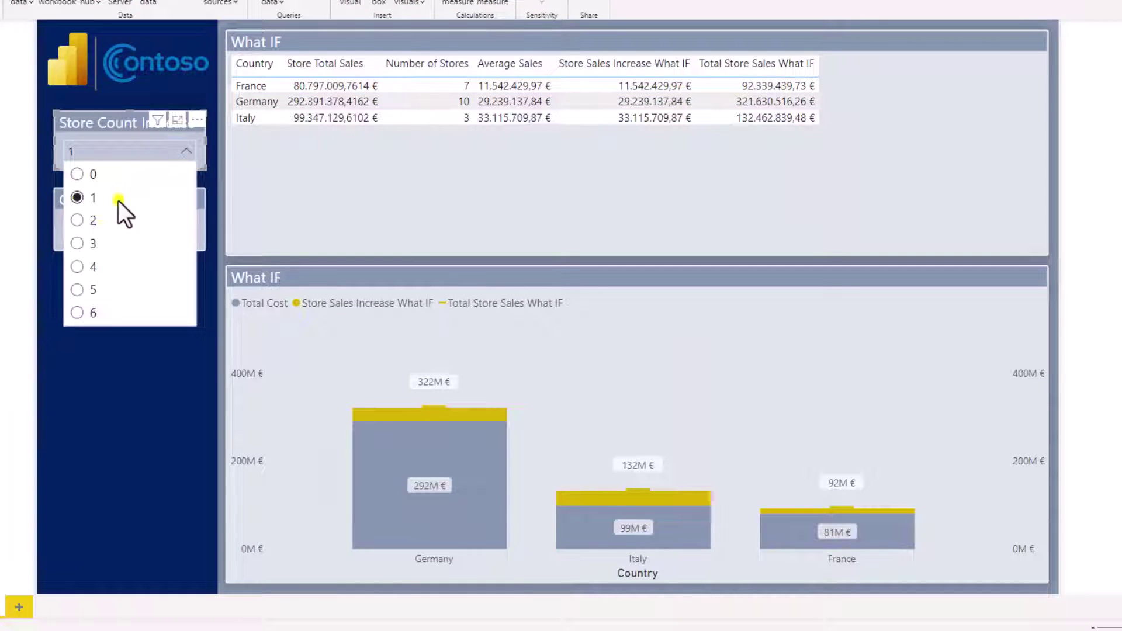
pyautogui.click(89, 243)
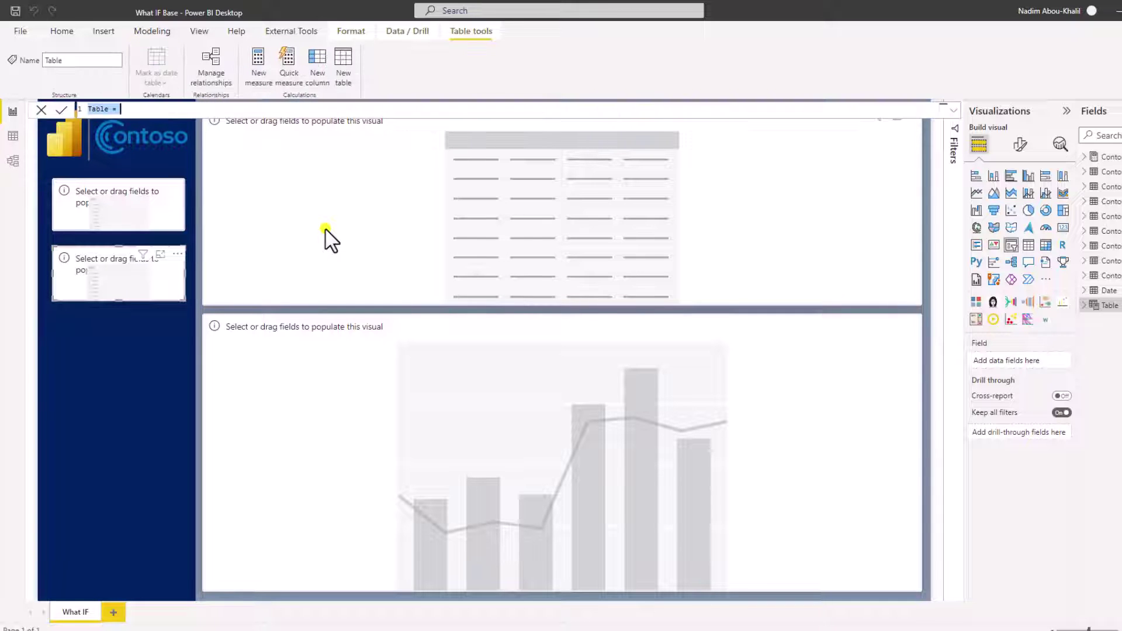
# Step: Define the calculated table What IF Country Store Sales, summarizing Country with Average Sales (total cost divided by store code count), Store Total Sales and Number of Stores
pyautogui.write('What IF Country Store Sales = CALCULATETABLE (     SUMMARIZECOLUMNS (         \'Contoso Store\'[Country],         "Average Sales",             DIVIDE (                 SUM ( \'Contoso Sales\'[Total Cost] ),                 COUNT ( \'Contoso Store\'[Store Code] )             ),         "Store Total Sales", SUM ( \'Contoso Sales\'[Total Cost] ),         "Number of Stores", COUNT ( \'Contoso Store\'[Store Code] )     ) )')
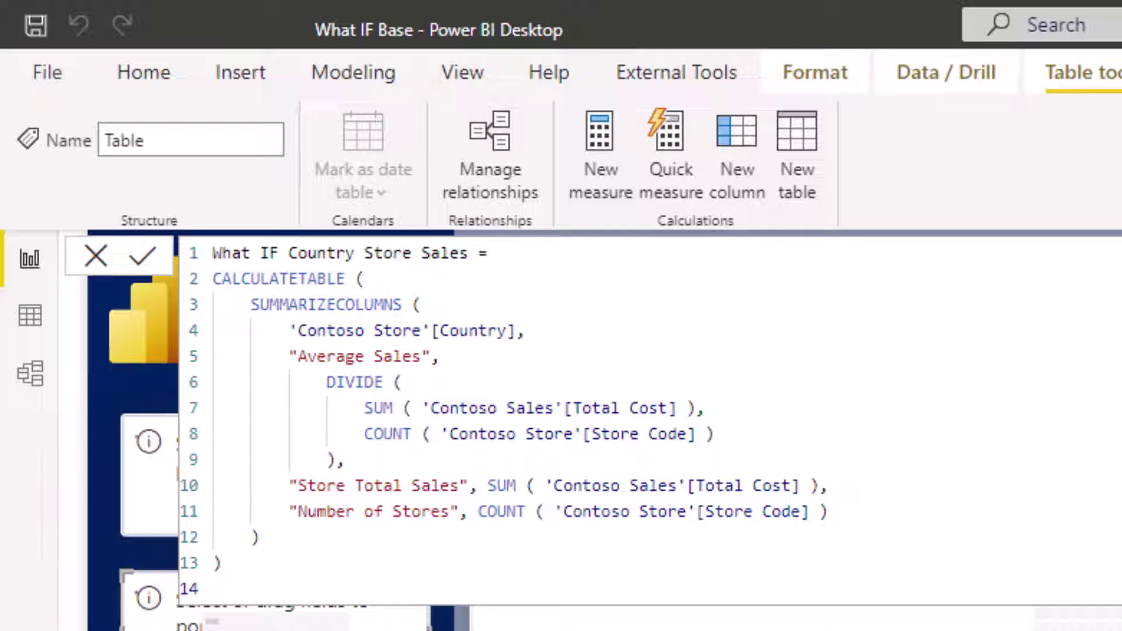
pyautogui.press('Return')
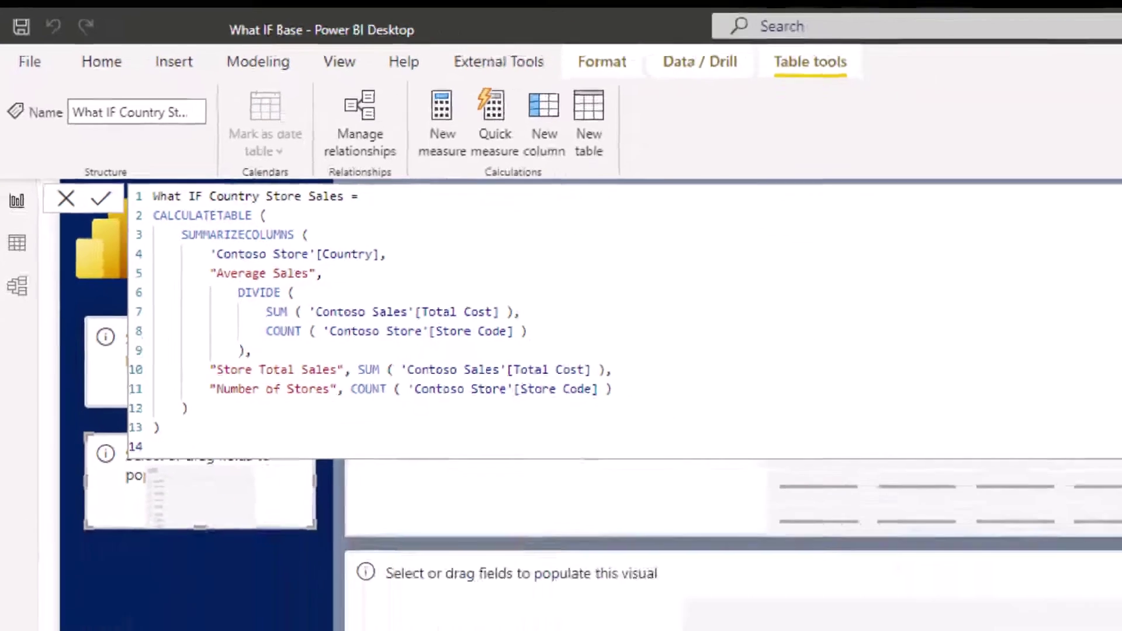
# Step: Fill the empty table visual with Country, Average Sales, Number of Stores and Store Total Sales from What IF Country Store Sales, with Country as first column
pyautogui.click(726, 301)
pyautogui.click(1033, 316)
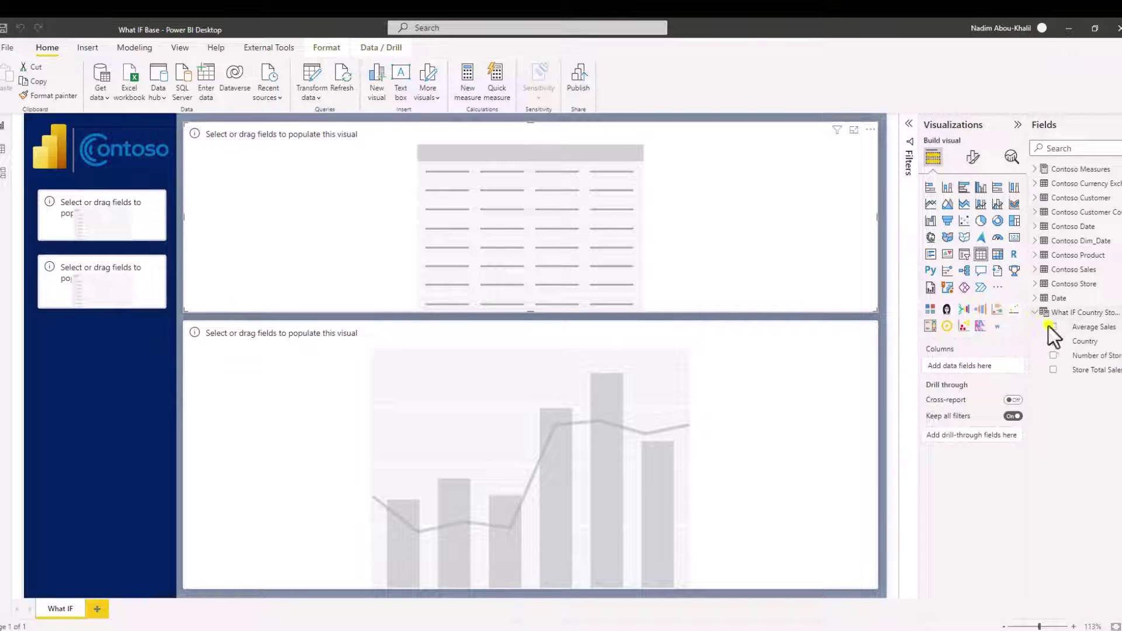
pyautogui.click(1053, 327)
pyautogui.click(1053, 340)
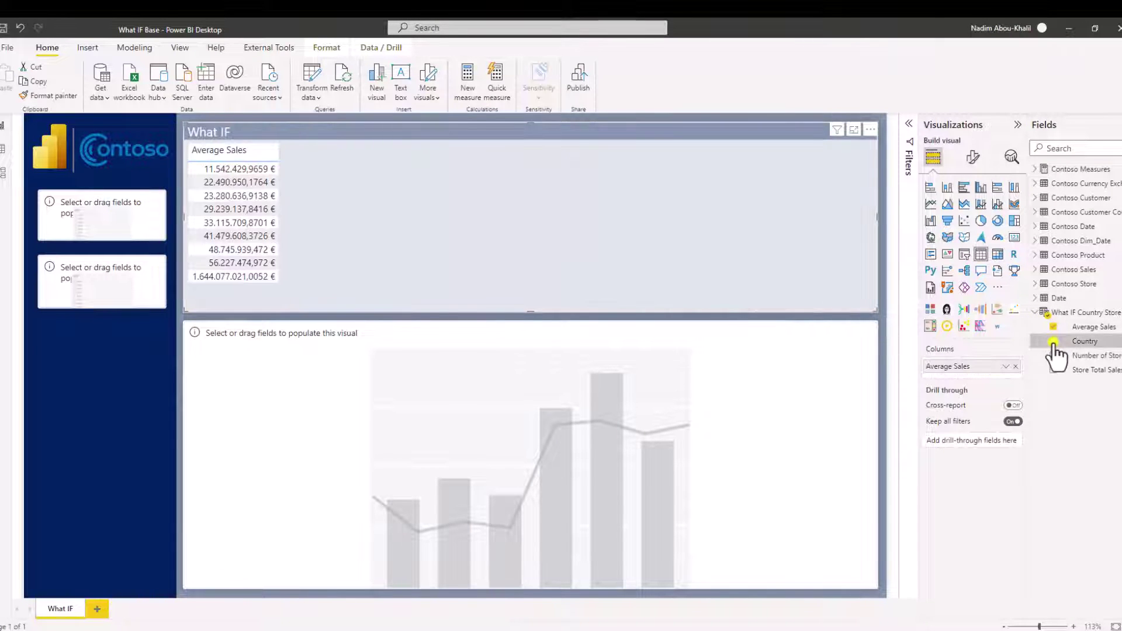
pyautogui.click(1053, 355)
pyautogui.click(1052, 369)
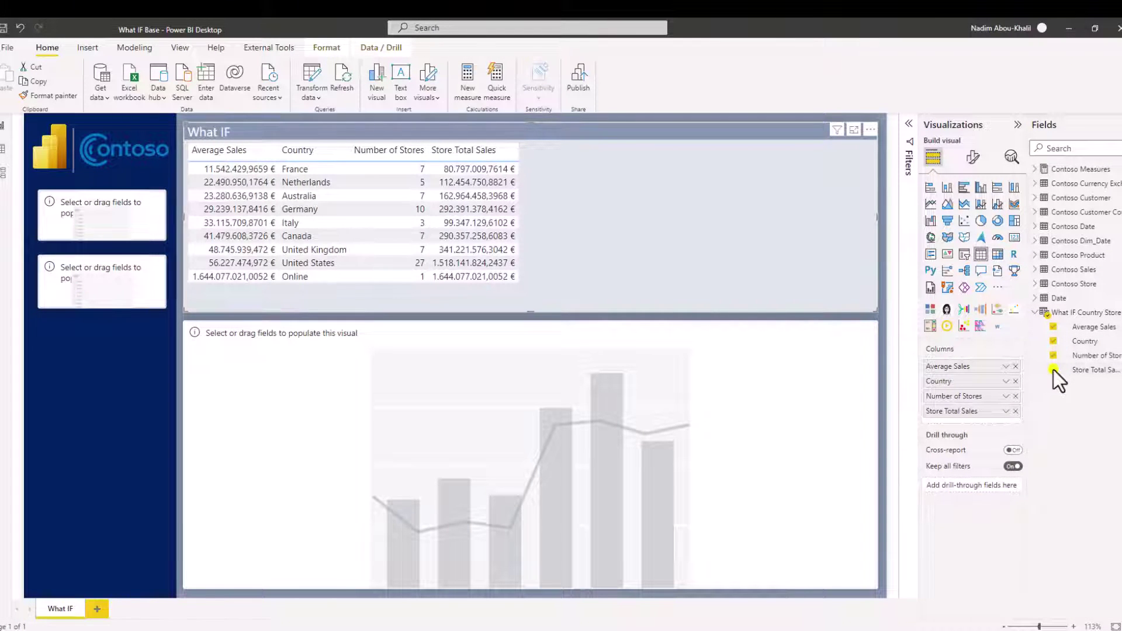
pyautogui.moveTo(973, 374)
pyautogui.mouseDown()
pyautogui.moveTo(982, 393)
pyautogui.moveTo(972, 409)
pyautogui.moveTo(977, 395)
pyautogui.mouseUp()
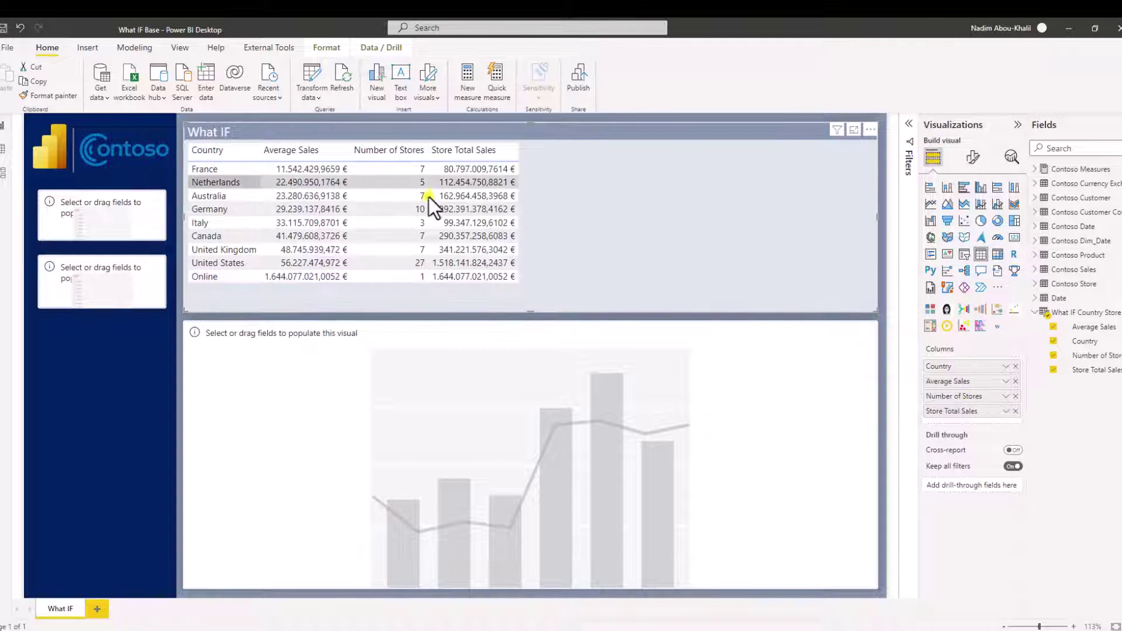
pyautogui.moveTo(399, 187)
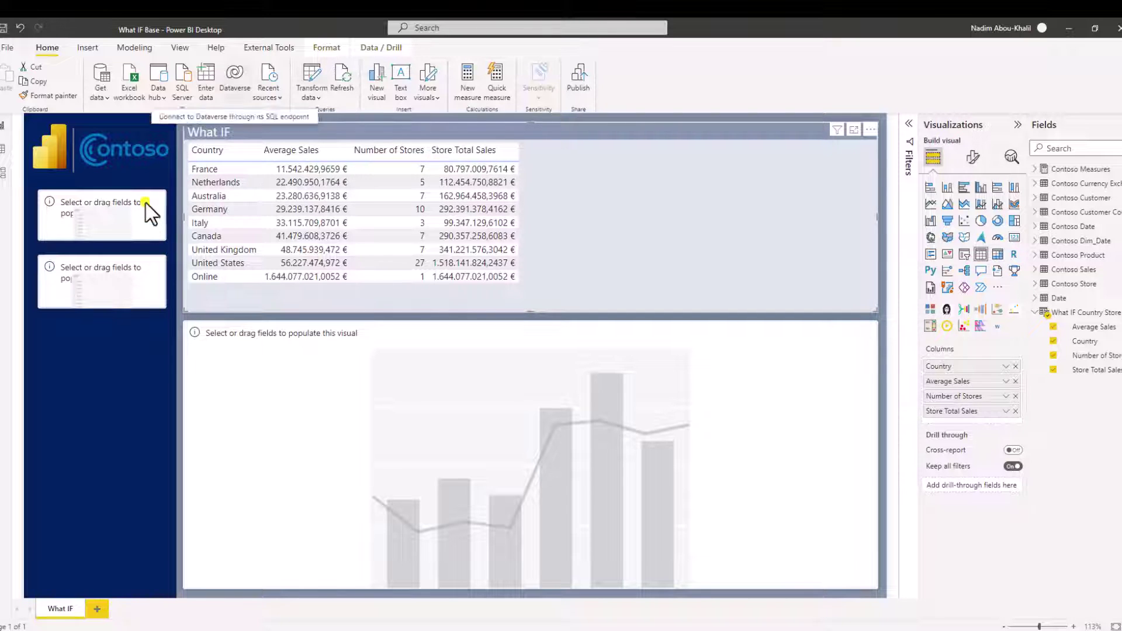
# Step: Create the calculated table Number of Stores What IF = GENERATESERIES(0,10,1)
pyautogui.click(131, 50)
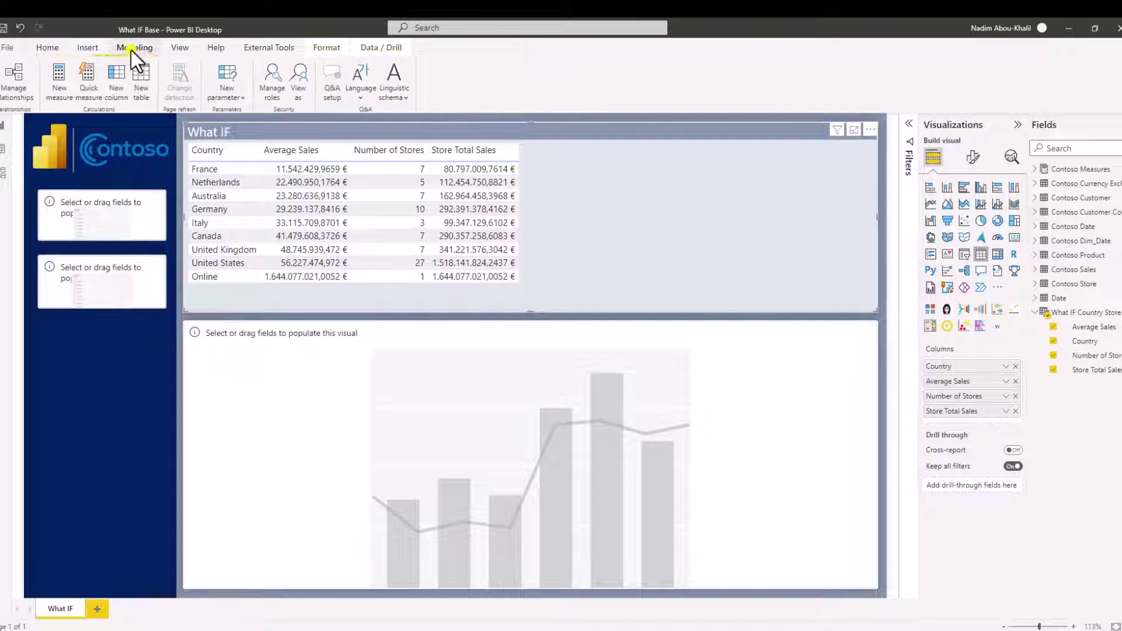
pyautogui.click(139, 85)
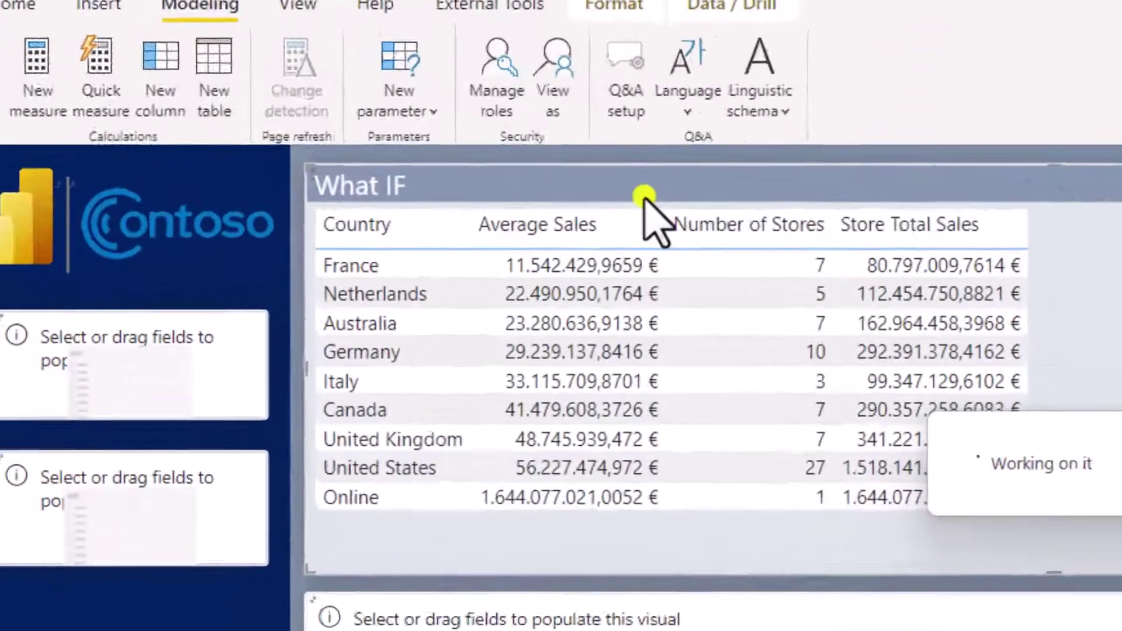
pyautogui.write('Number of Stores What IF = GENERATESERIES(0,10,1)')
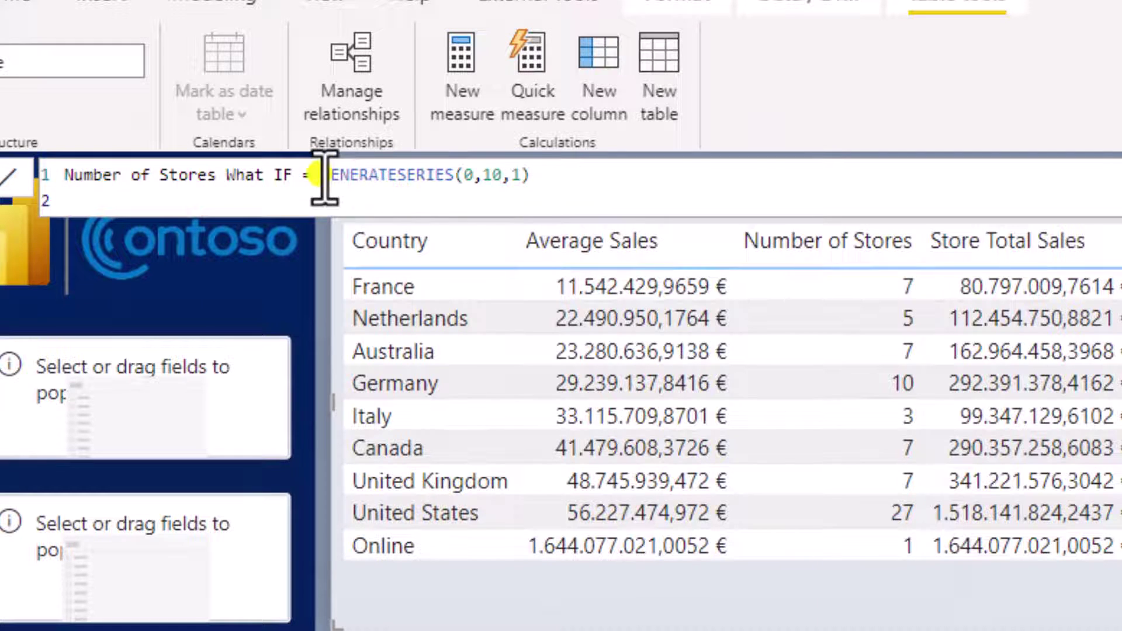
pyautogui.moveTo(322, 175); pyautogui.dragTo(458, 178)
pyautogui.click(596, 182)
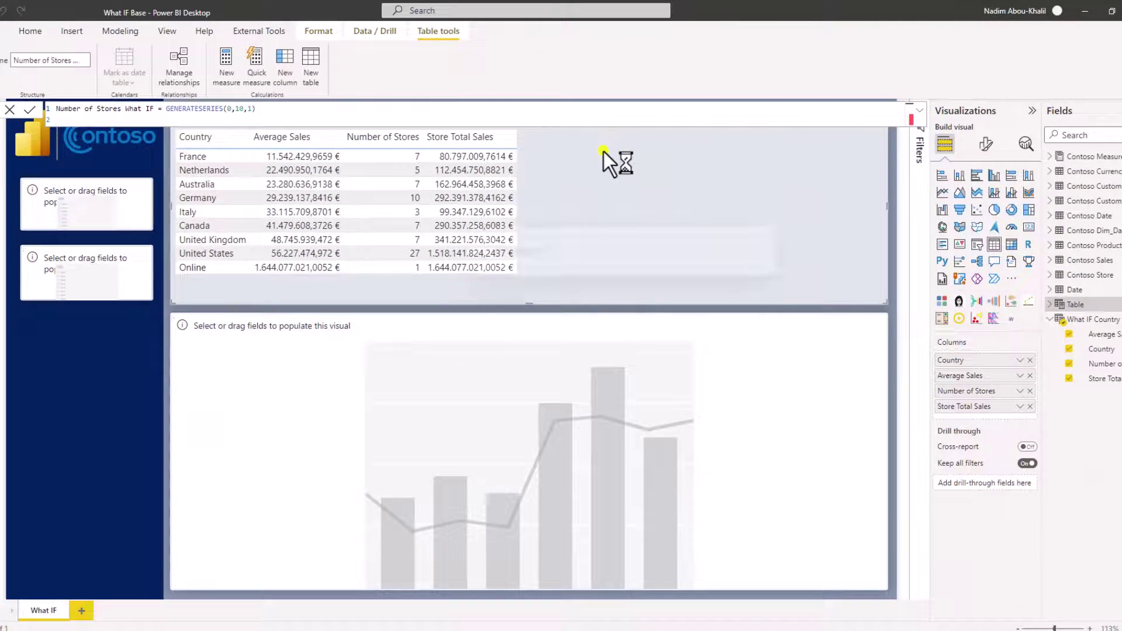
# Step: Fill the upper empty slicer with the Value field of Number of Stores What IF and look through its options
pyautogui.click(140, 217)
pyautogui.click(1048, 319)
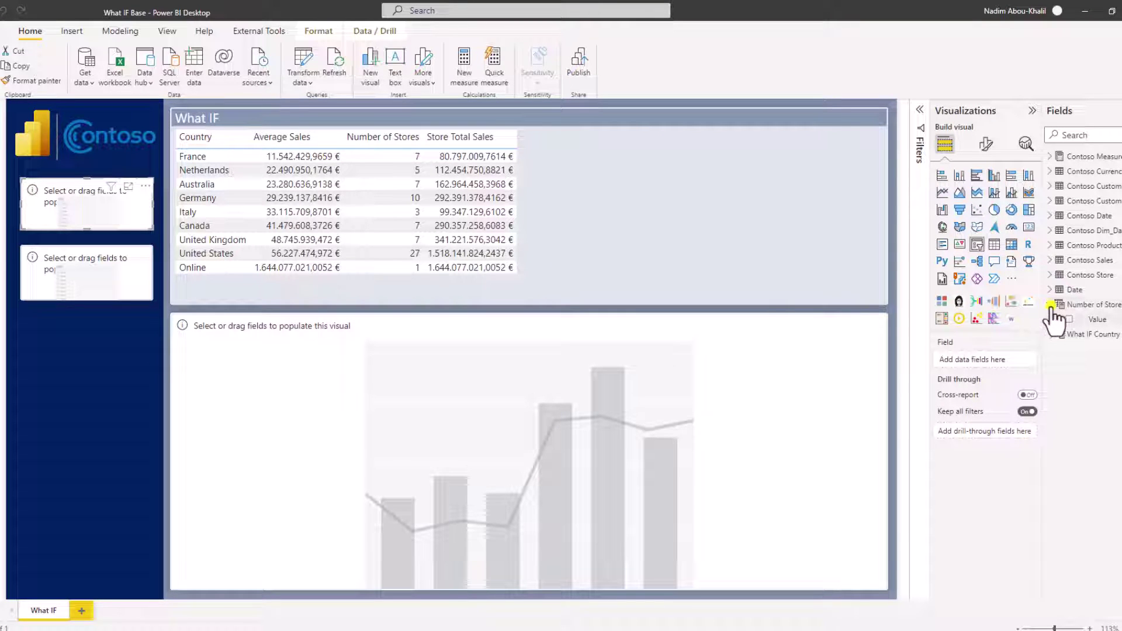
pyautogui.click(1068, 319)
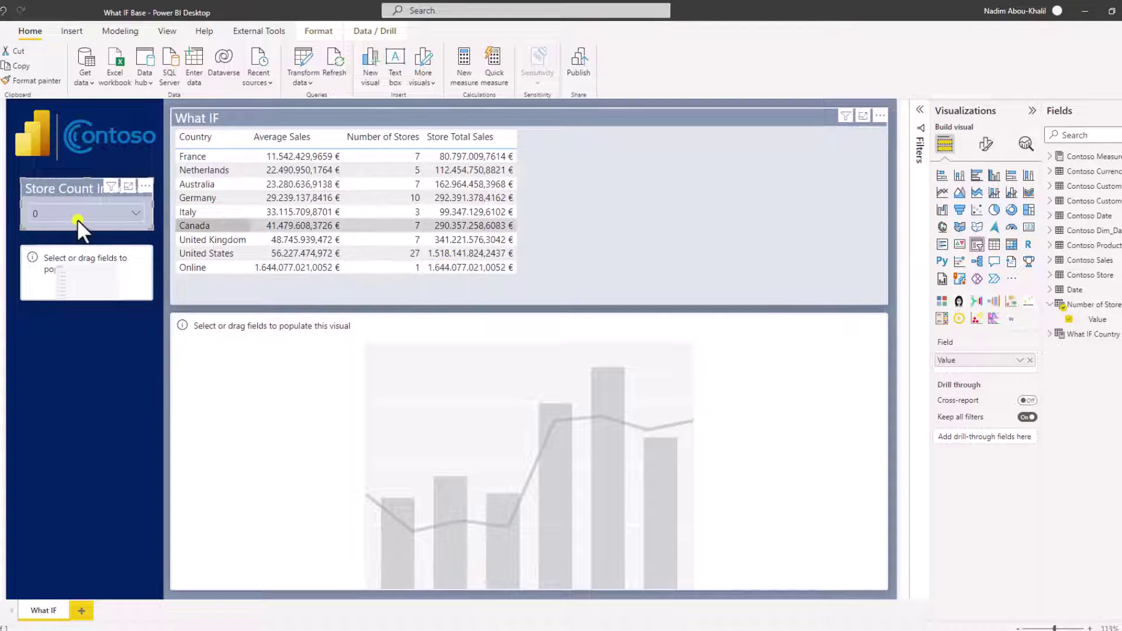
pyautogui.click(86, 206)
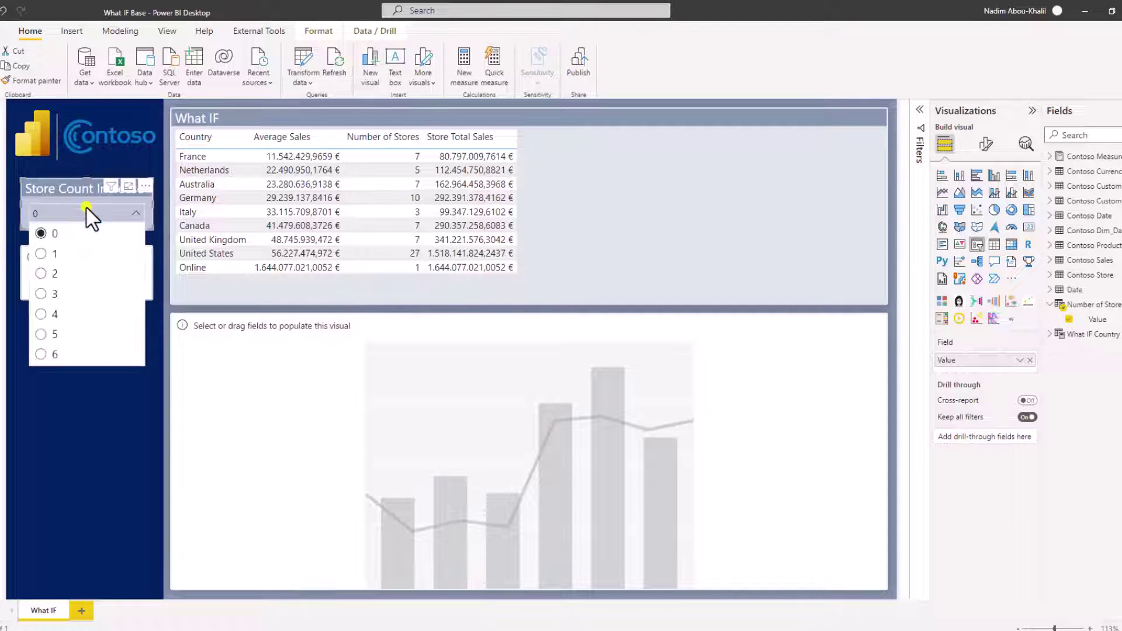
pyautogui.scroll(-3, 70, 281)
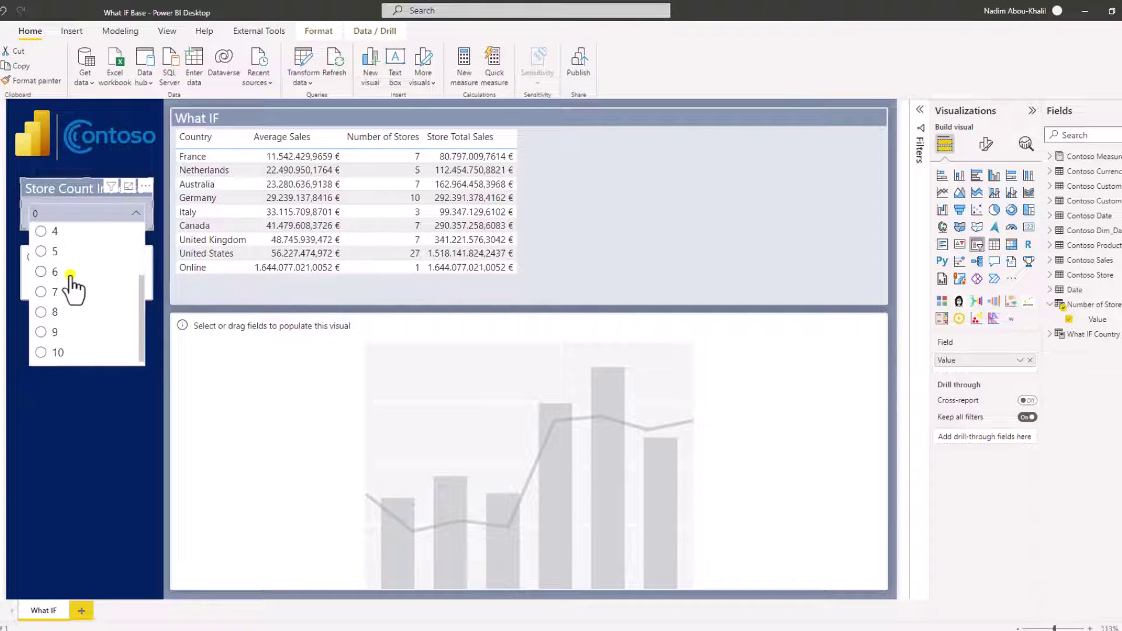
pyautogui.scroll(3, 70, 333)
pyautogui.click(72, 211)
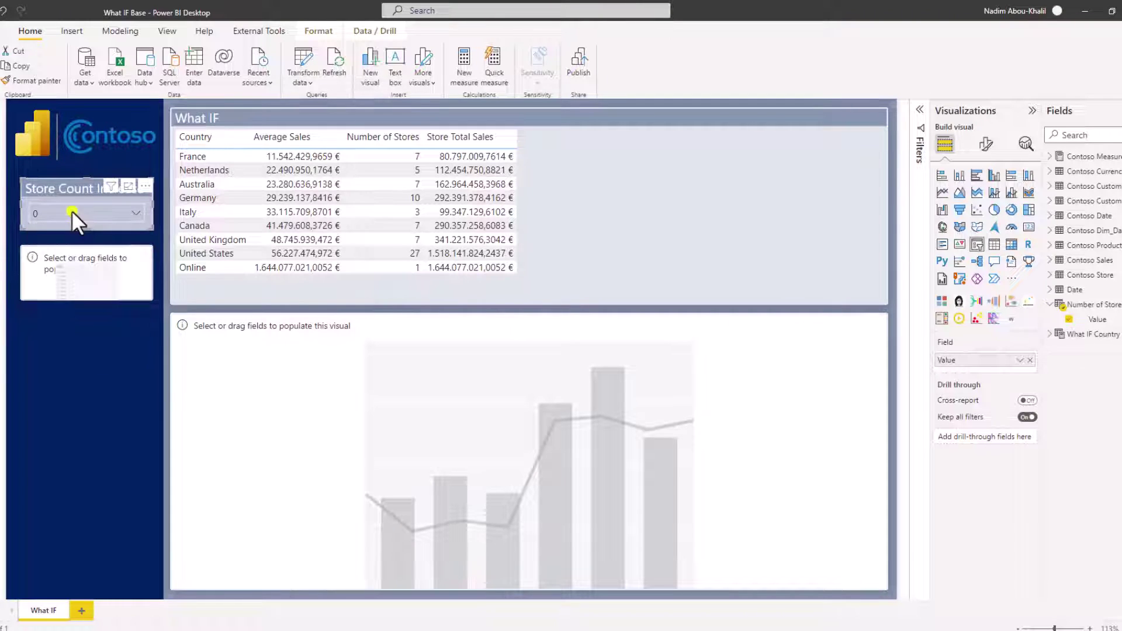
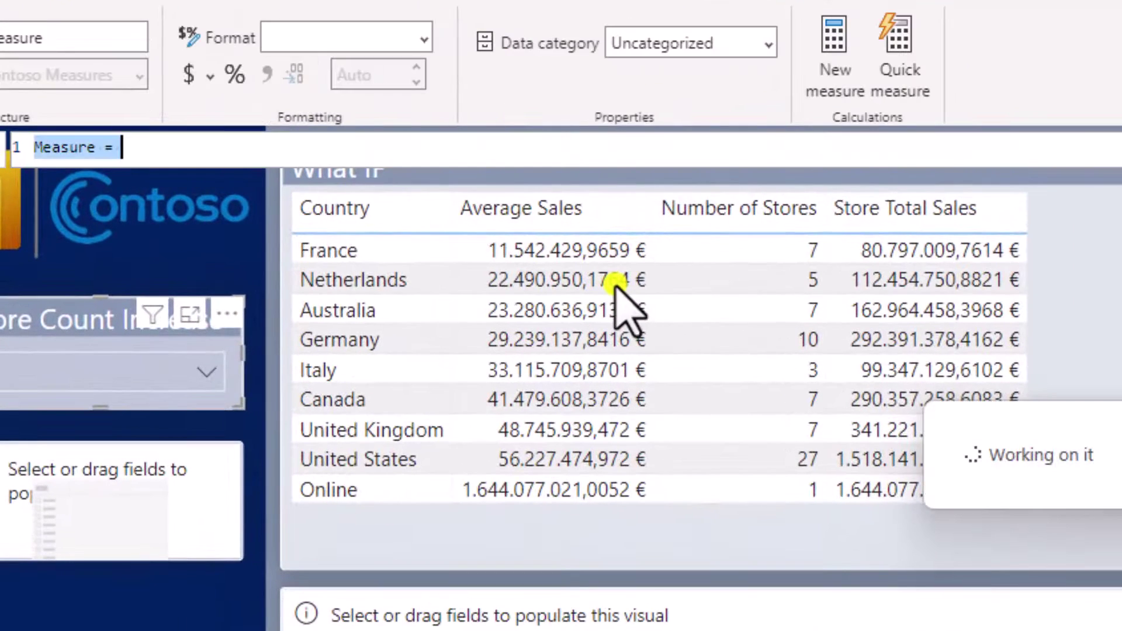
# Step: Define the measure Total Sales = CALCULATE ( SUM ( 'Contoso Sales'[Total Cost] ) )
pyautogui.write("Total Sales = CALCULATE ( SUM ( 'Contoso Sales'[Total Cost] ) )")
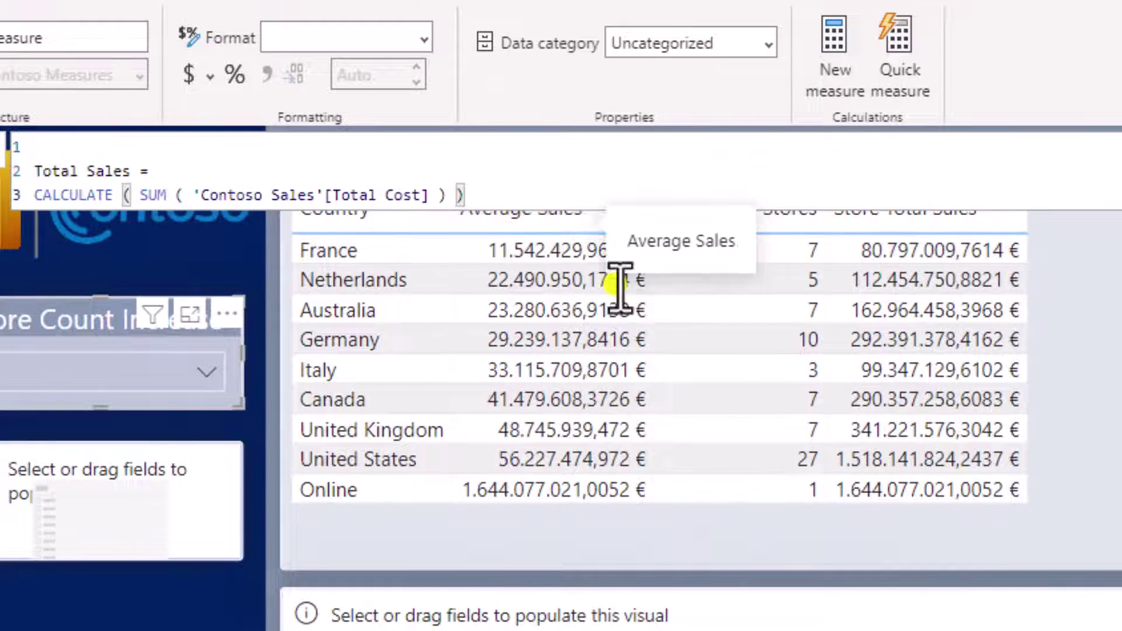
pyautogui.click(224, 150)
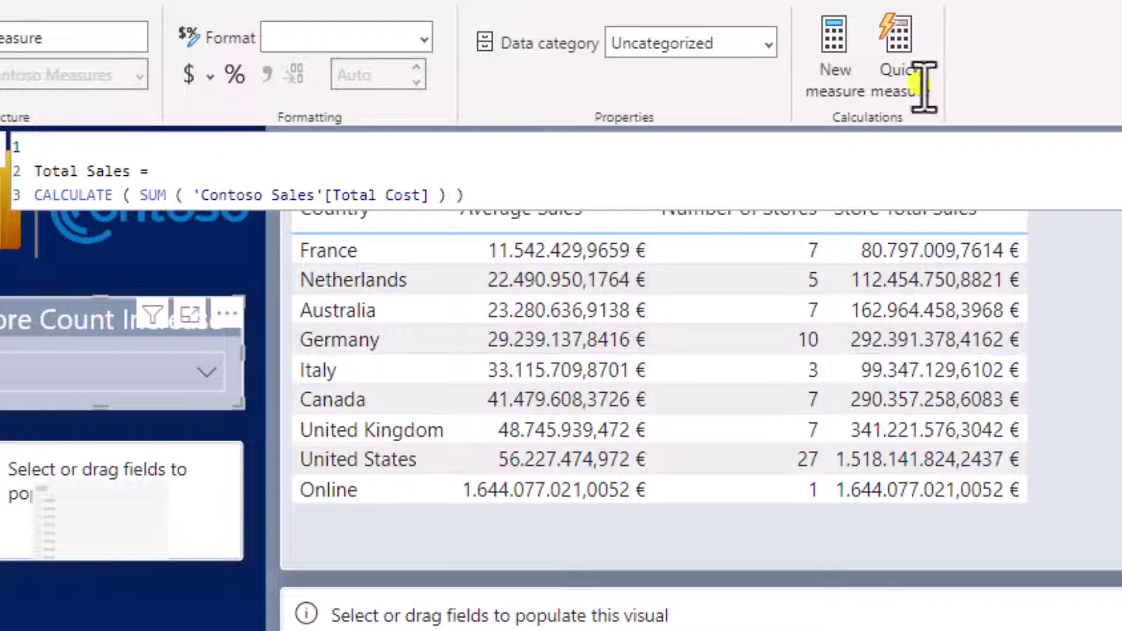
pyautogui.press('Return')
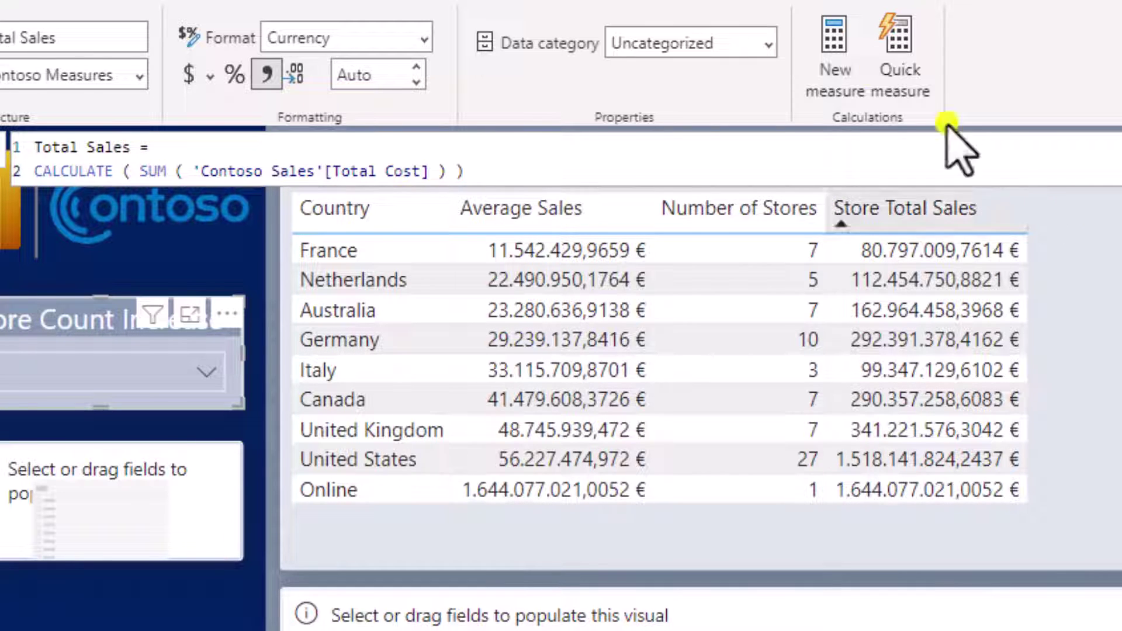
# Step: Create the measure Store Sales Increase What IF, multiplying the selected 'Number of Stores What IF'[Value] by the selected 'What IF Country Store Sales'[Average Sales]
pyautogui.click(834, 56)
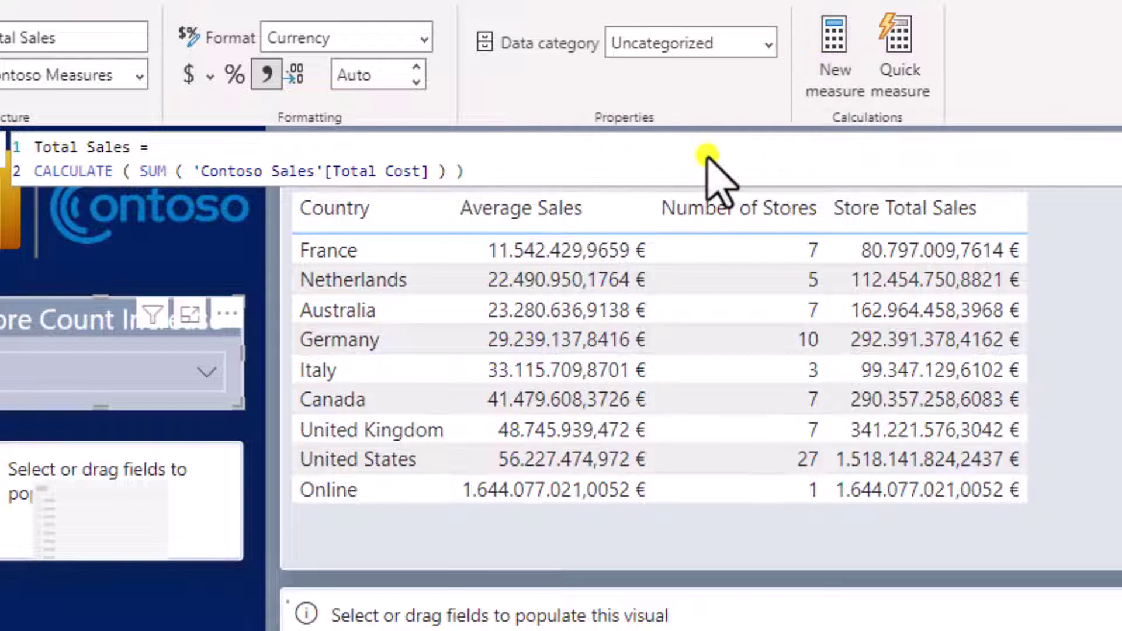
pyautogui.write("Store Sales Increase What IF = SELECTEDVALUE ( 'Number of Stores What IF'[Value] )     * ( SELECTEDVALUE ( 'What IF Country Store Sales'[Average Sales] ) )")
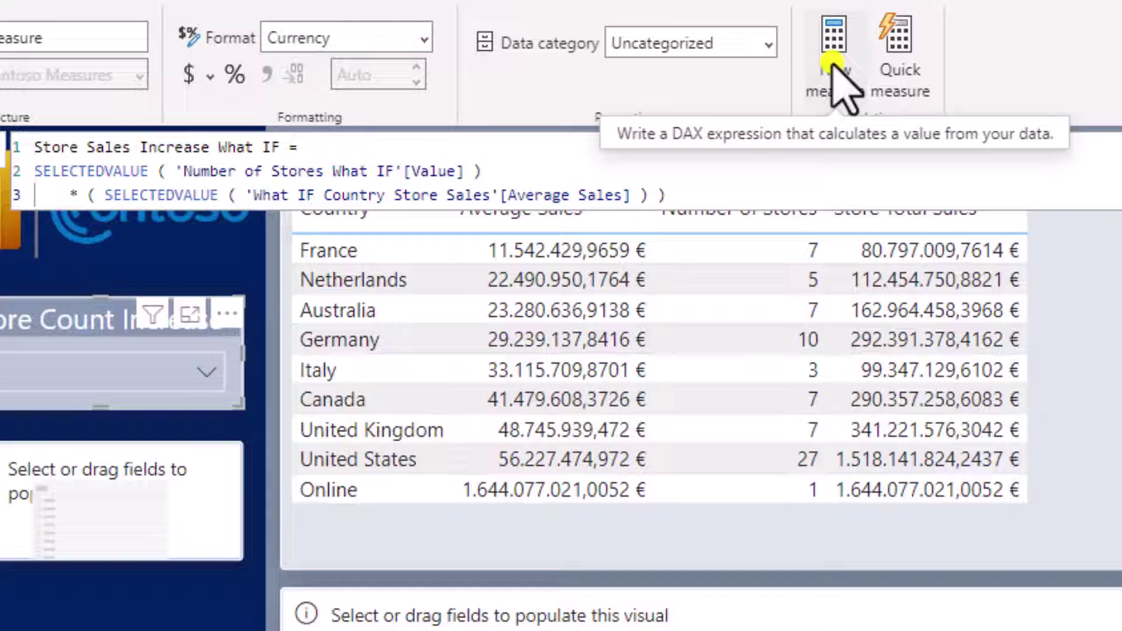
pyautogui.press('Return')
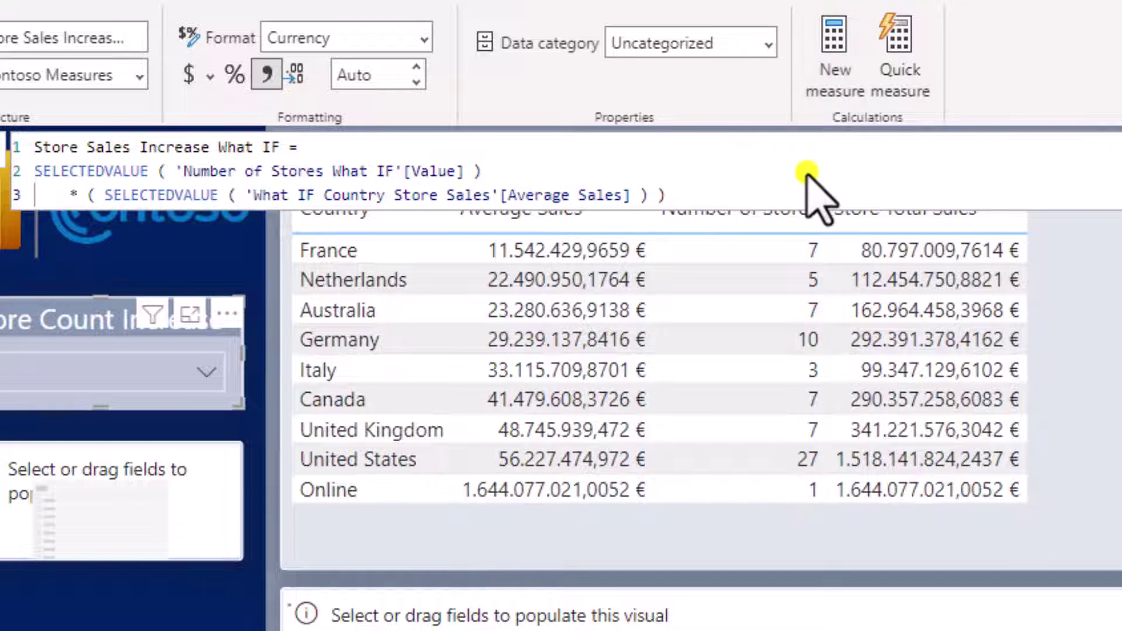
# Step: Create the measure Total Store Sales What IF, adding SUM('What IF Country Store Sales'[Store Total Sales]) to the selected Value times the selected Average Sales
pyautogui.write("Total Store Sales What IF = SELECTEDVALUE ( 'Number of Stores What IF'[Value] )     * ( SELECTEDVALUE ( 'What IF Country Store Sales'[Average Sales] ) )     + SUM ('What IF Country Store Sales'[Store Total Sales] )")
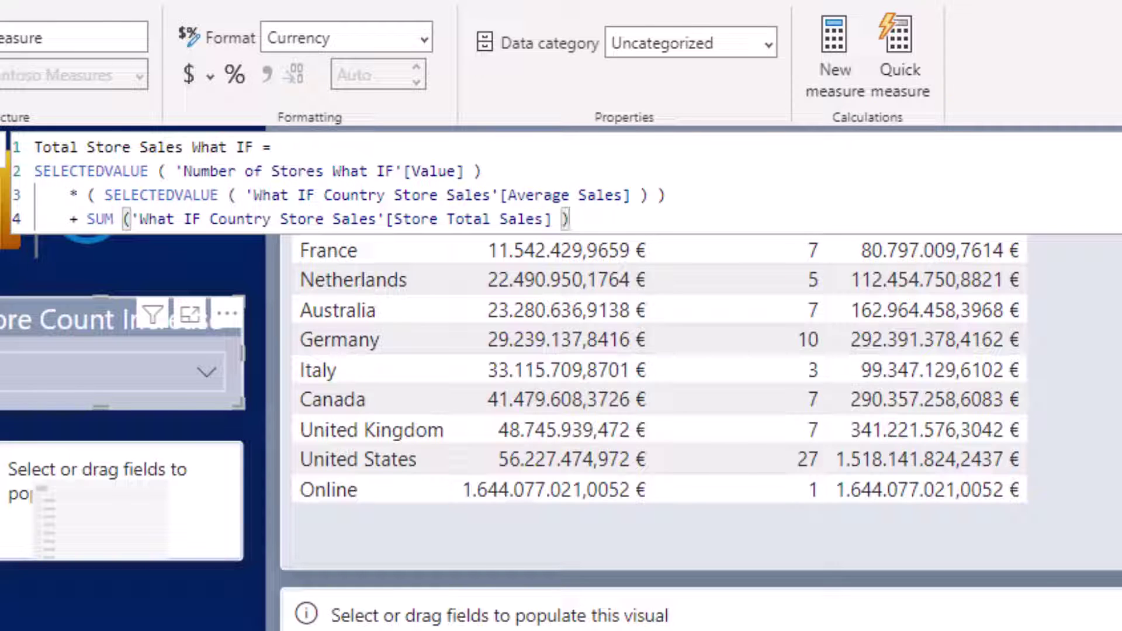
pyautogui.click(894, 216)
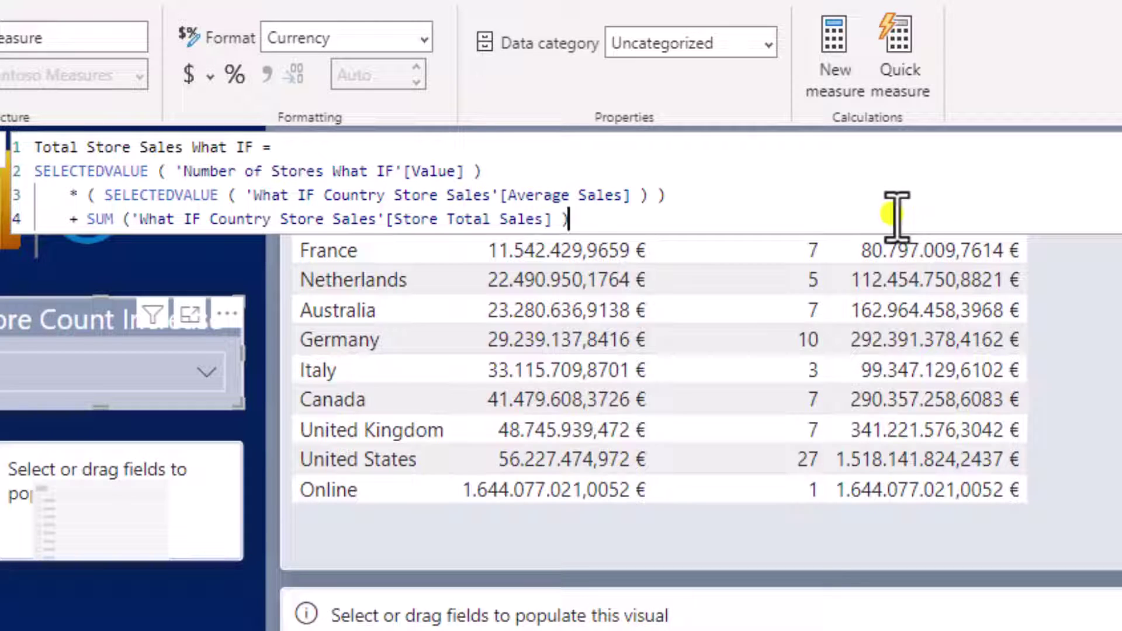
pyautogui.press('Return')
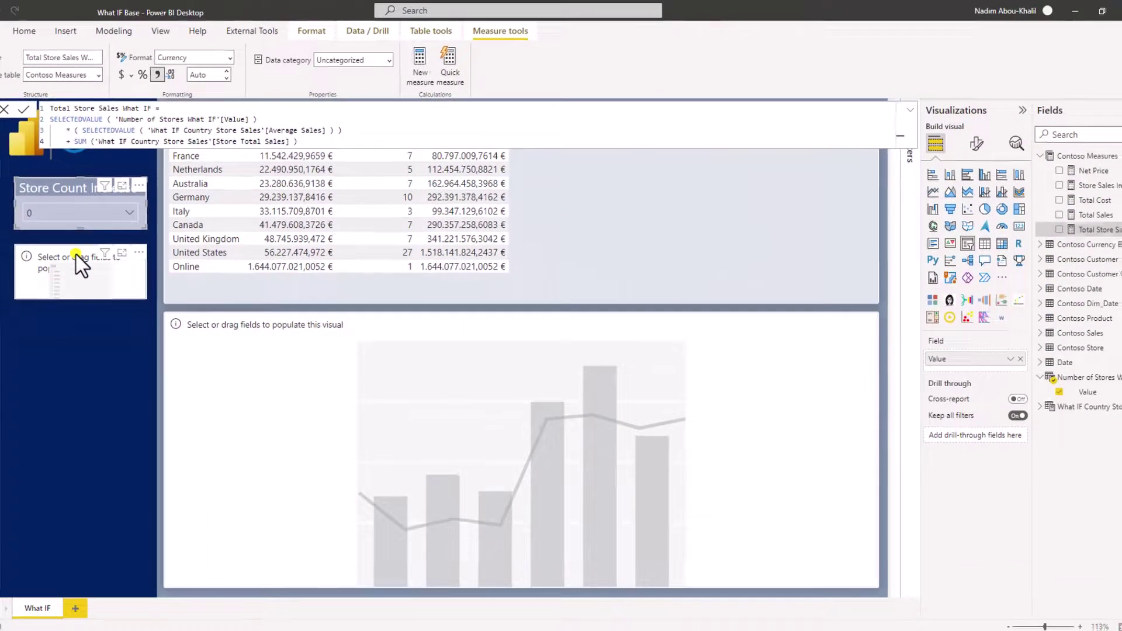
# Step: Fill the remaining empty slicer with the Country field of What IF Country Store Sales
pyautogui.click(125, 461)
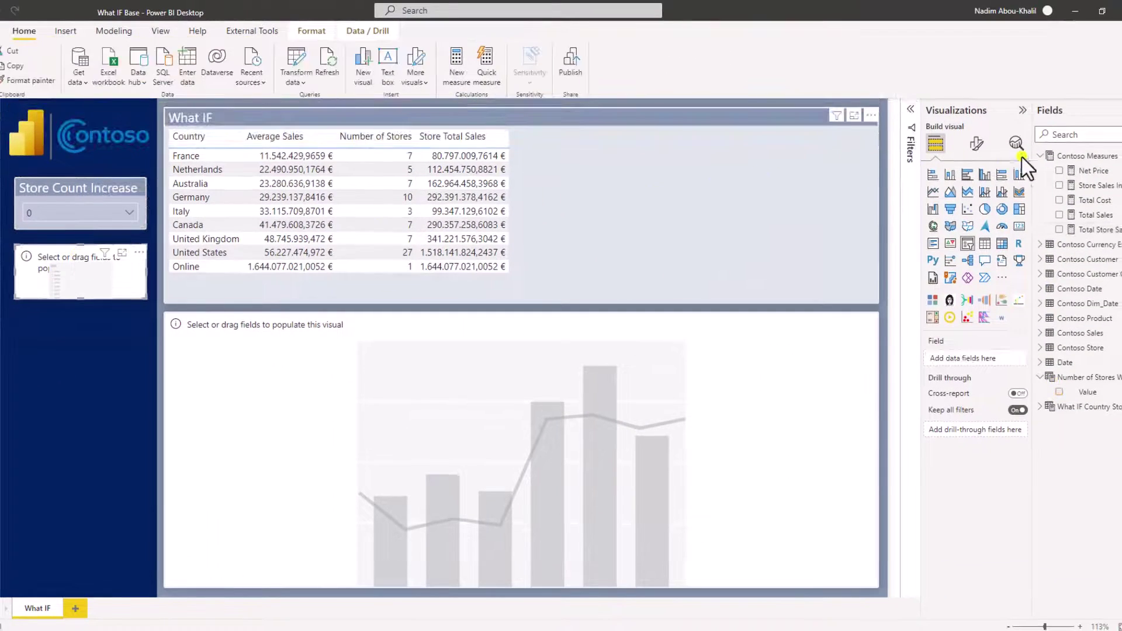
pyautogui.click(1039, 156)
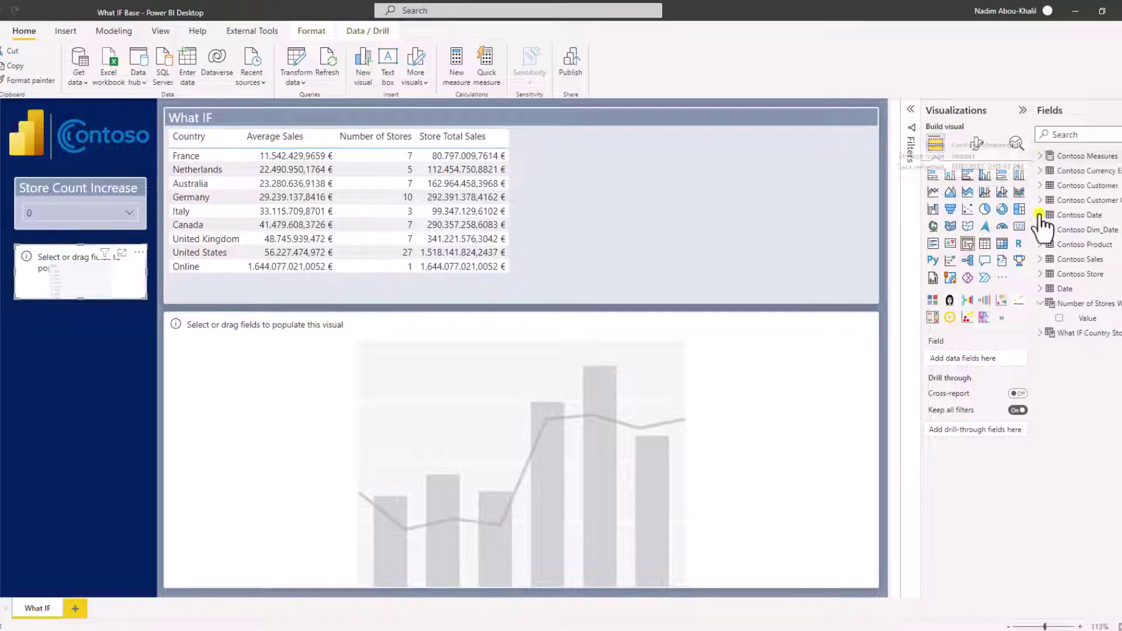
pyautogui.click(1039, 303)
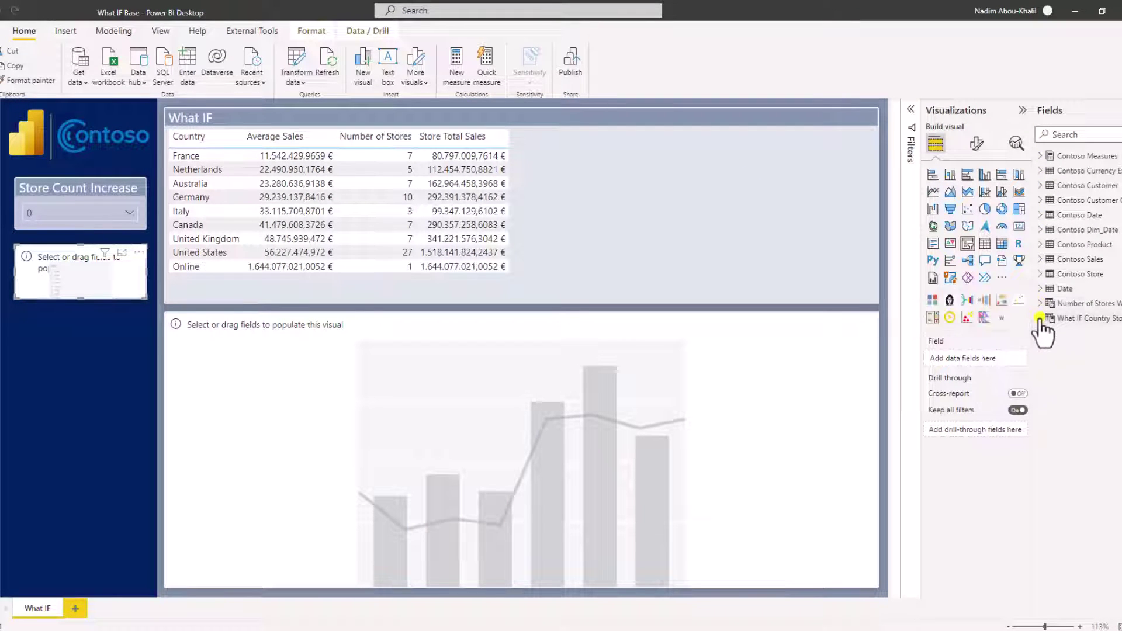
pyautogui.click(1039, 317)
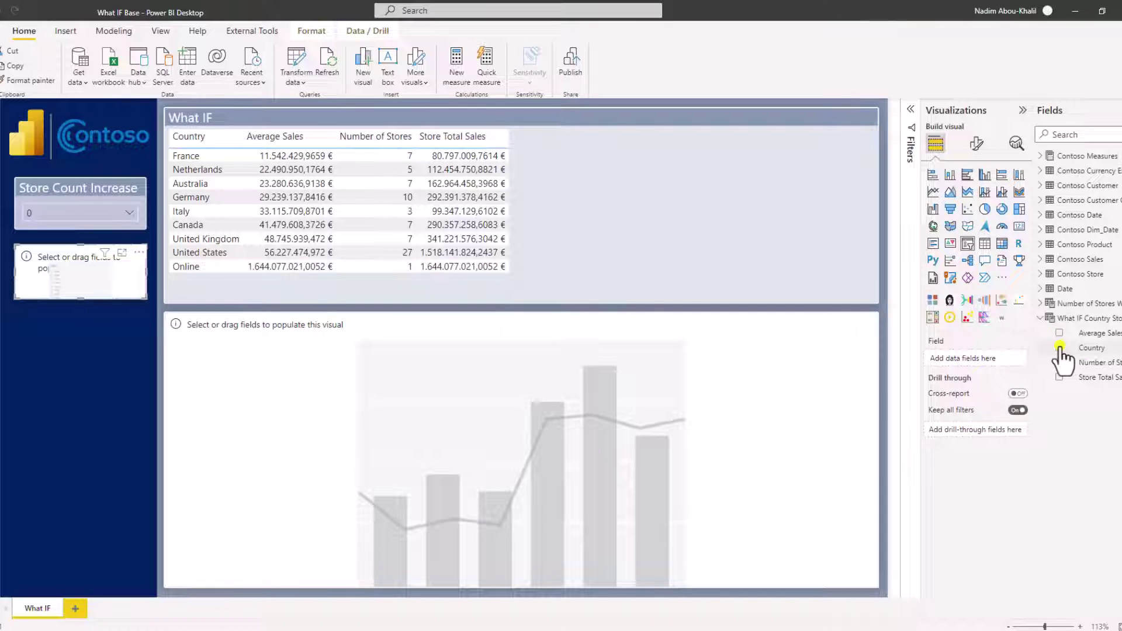
pyautogui.click(1059, 347)
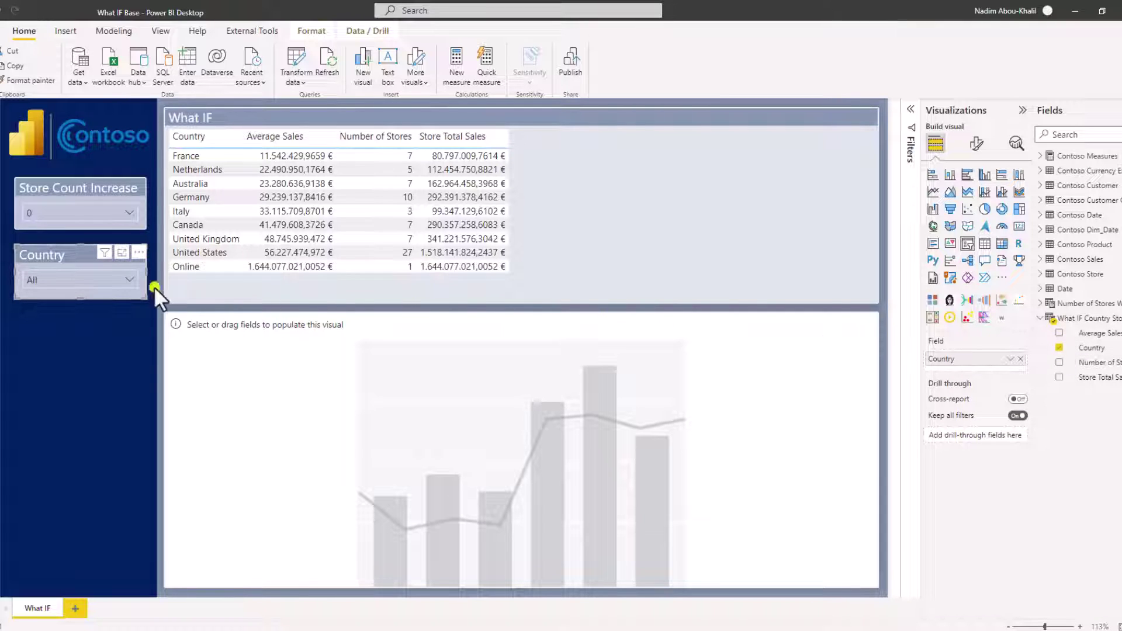
# Step: Try the Country slicer by filtering the table to Canada and France, and clear the selection again
pyautogui.click(59, 279)
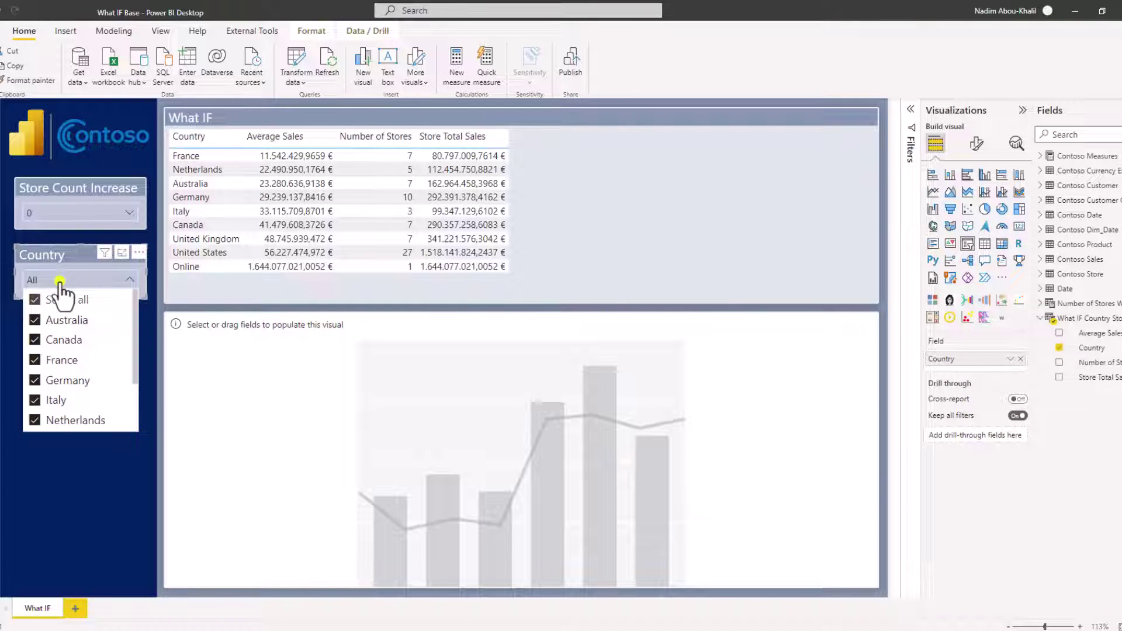
pyautogui.click(65, 300)
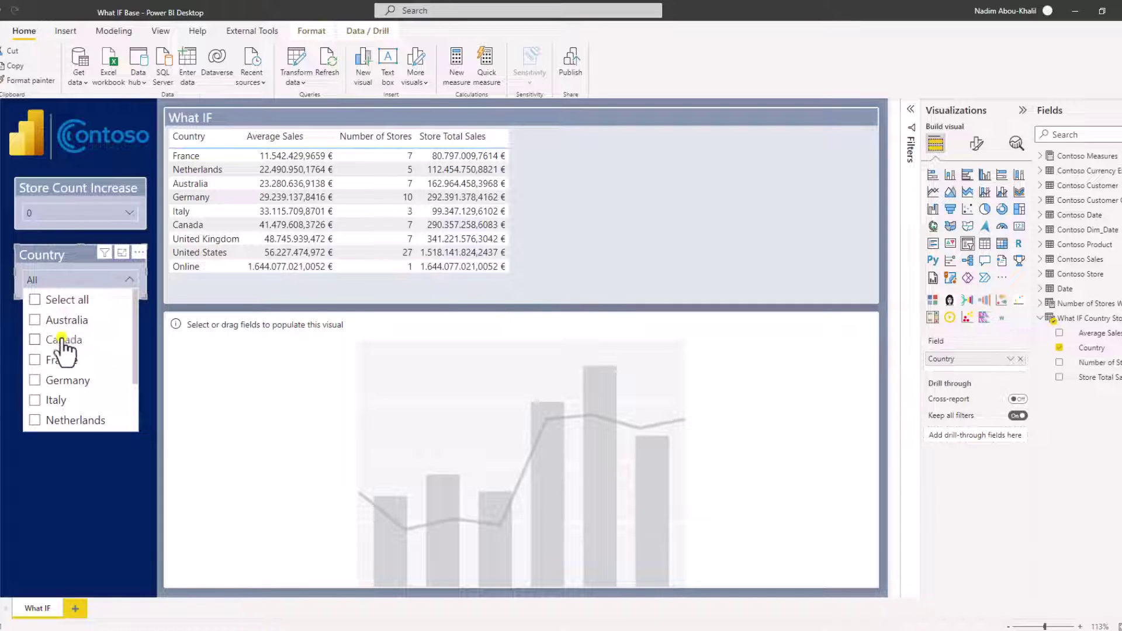
pyautogui.click(62, 339)
pyautogui.click(62, 341)
pyautogui.click(63, 345)
pyautogui.keyDown('ctrl'); pyautogui.click(61, 360); pyautogui.keyUp('ctrl')
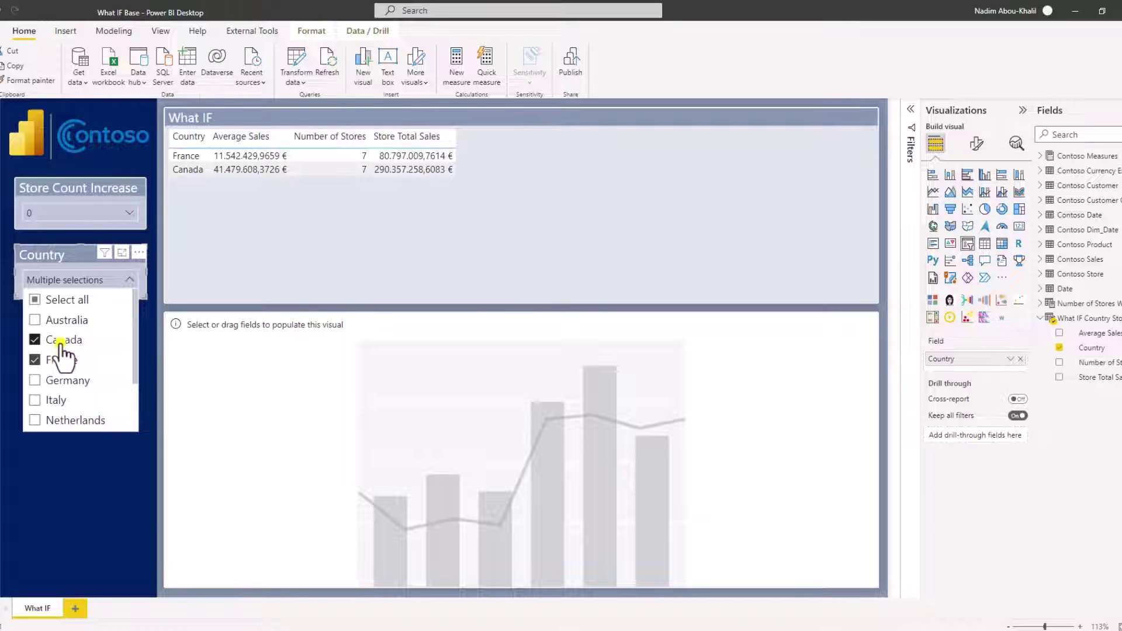
pyautogui.keyDown('ctrl'); pyautogui.click(62, 341); pyautogui.keyUp('ctrl')
pyautogui.keyDown('ctrl'); pyautogui.click(62, 359); pyautogui.keyUp('ctrl')
pyautogui.click(73, 282)
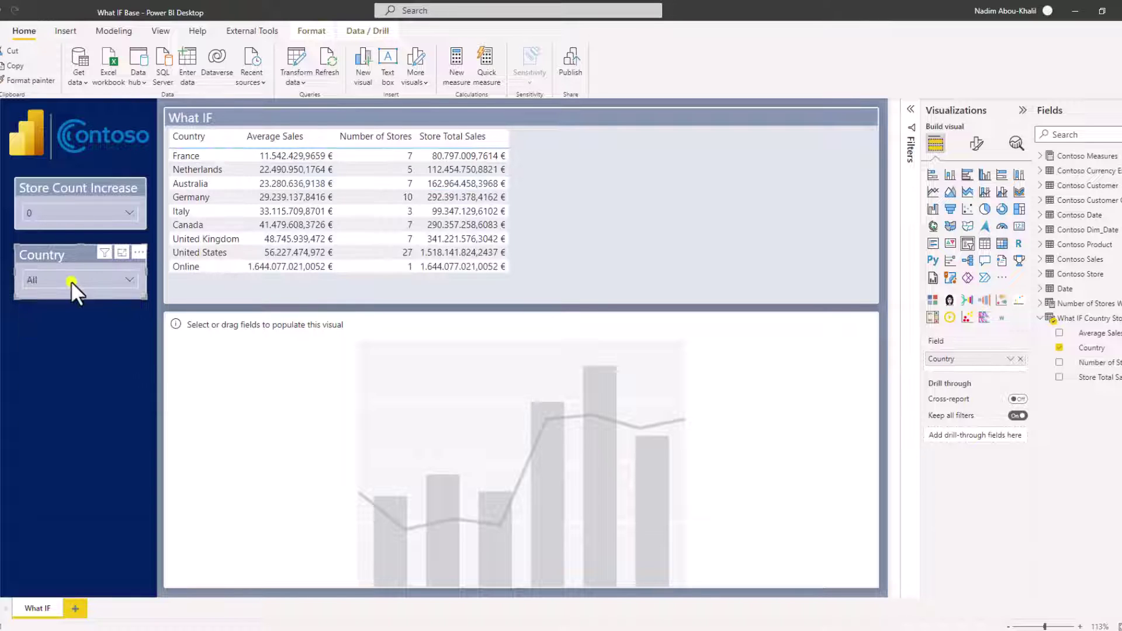
# Step: Add the measures Store Sales Increase What IF and Total Store Sales What IF to the What IF table
pyautogui.click(585, 281)
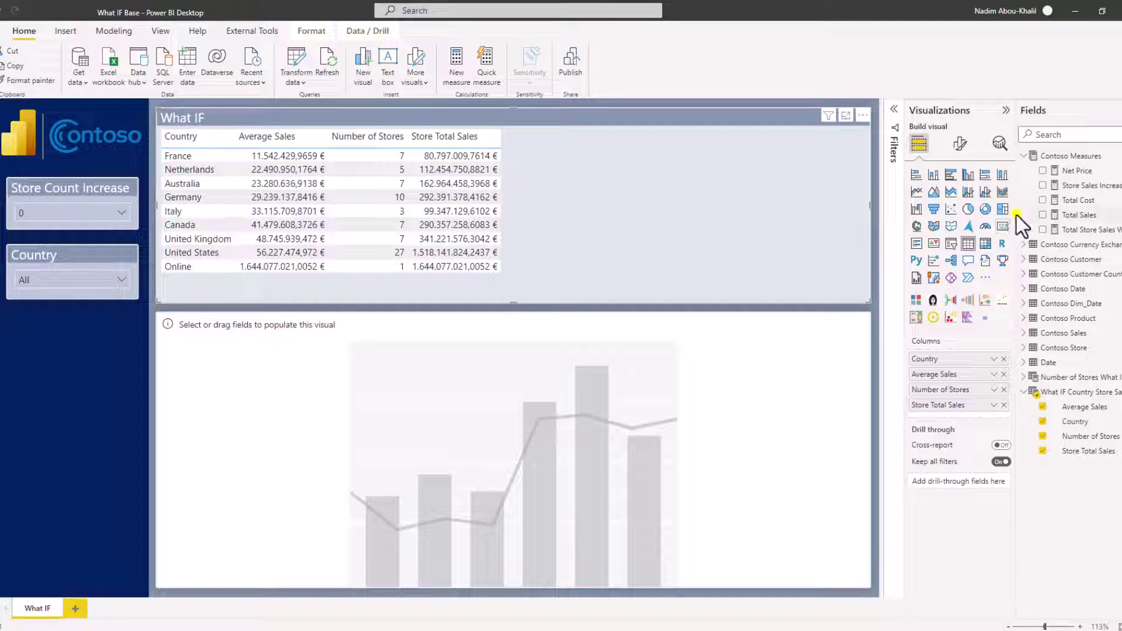
pyautogui.moveTo(1016, 214); pyautogui.dragTo(992, 215)
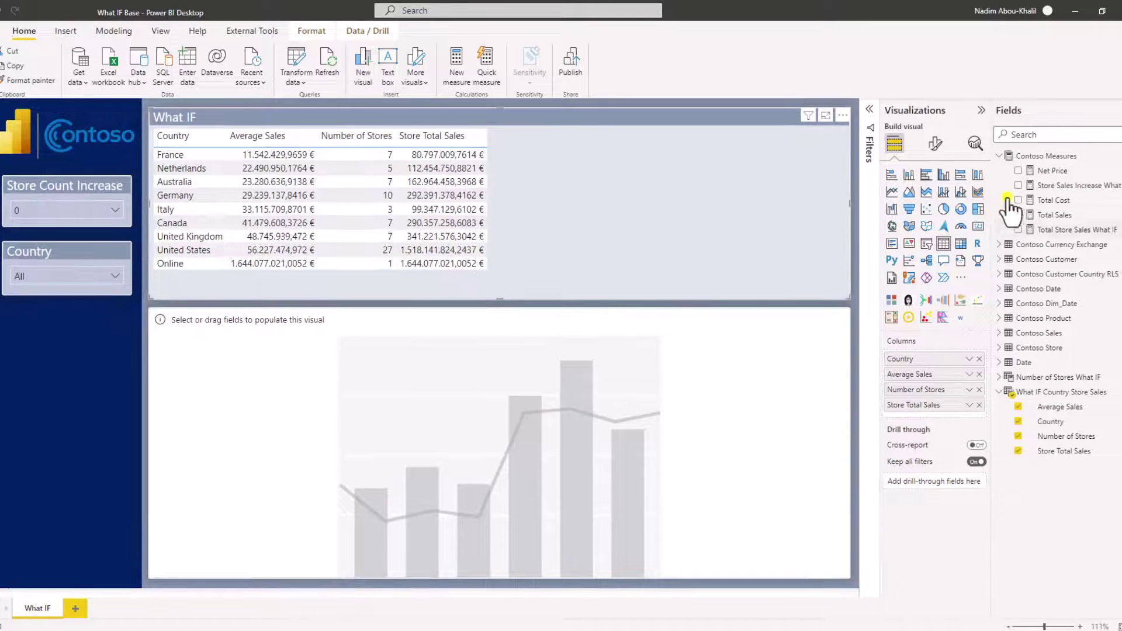
pyautogui.click(1018, 186)
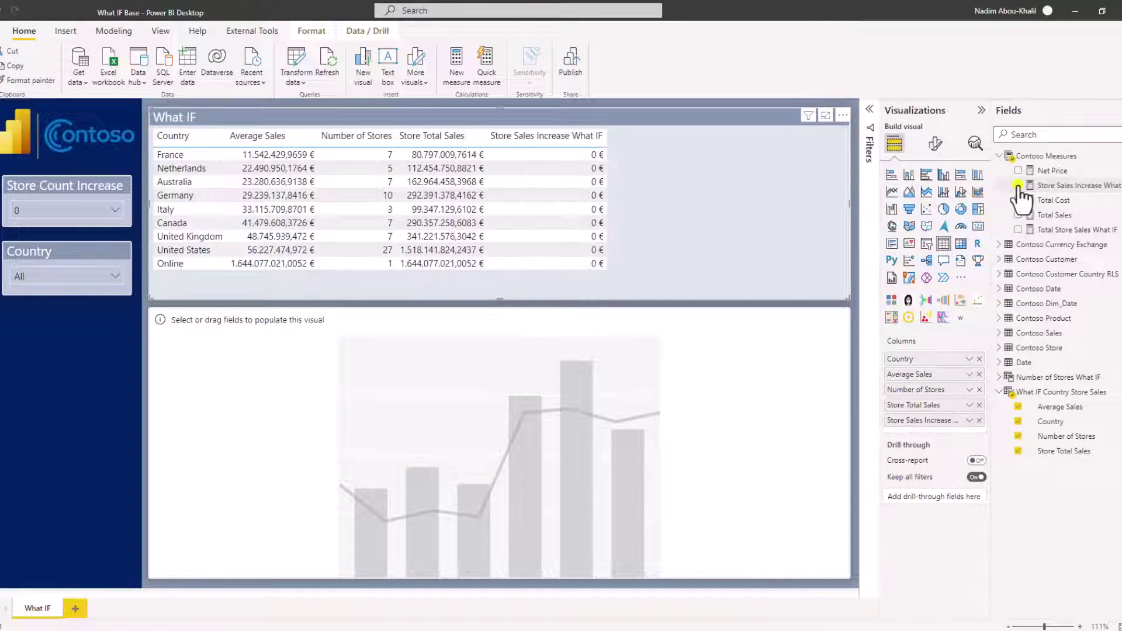
pyautogui.click(1018, 229)
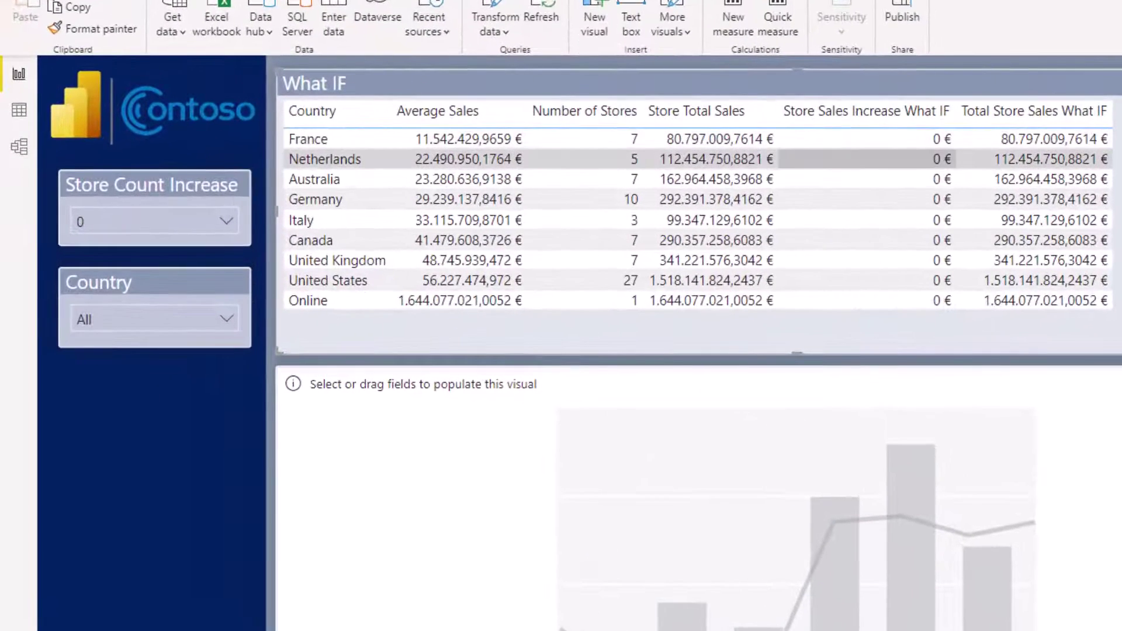
# Step: Set the Store Count Increase slicer to 3
pyautogui.moveTo(1030, 156)
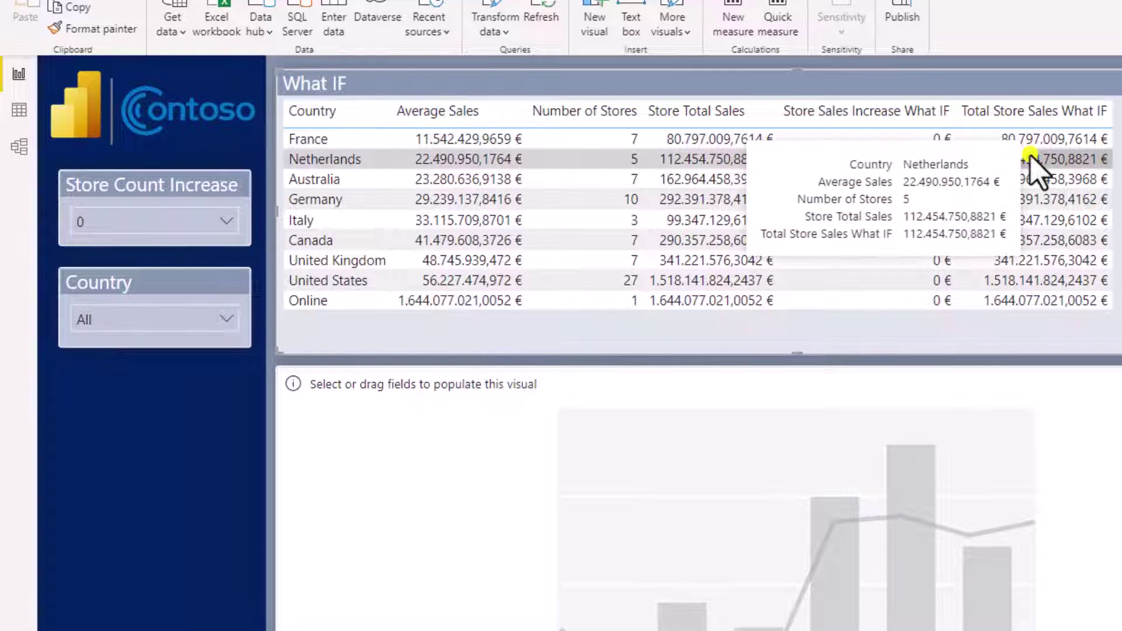
pyautogui.click(140, 220)
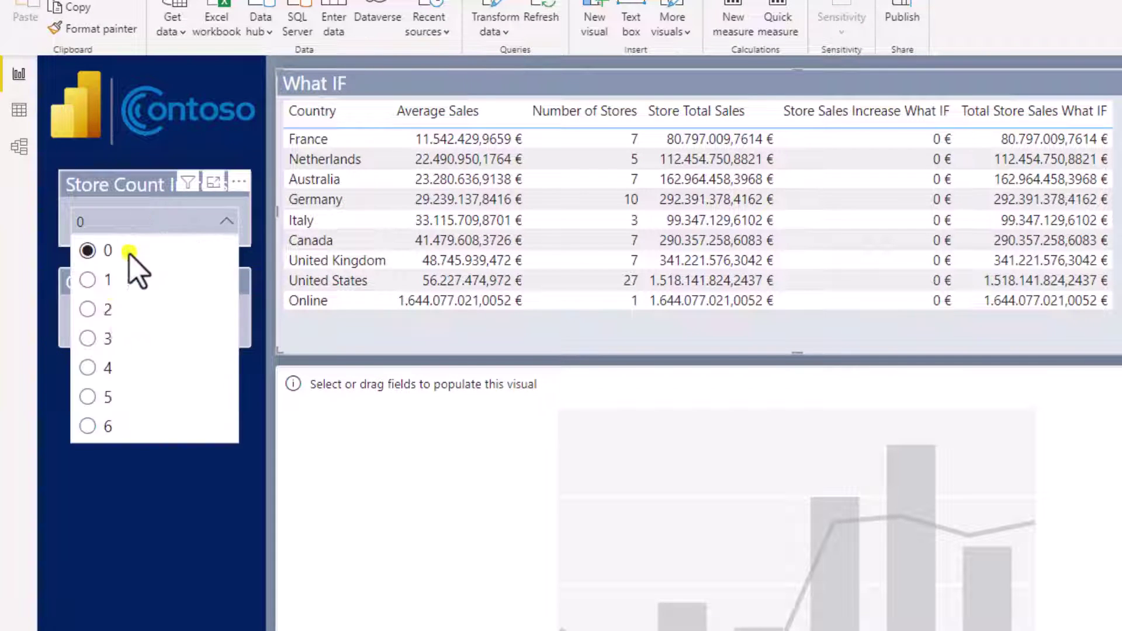
pyautogui.click(87, 338)
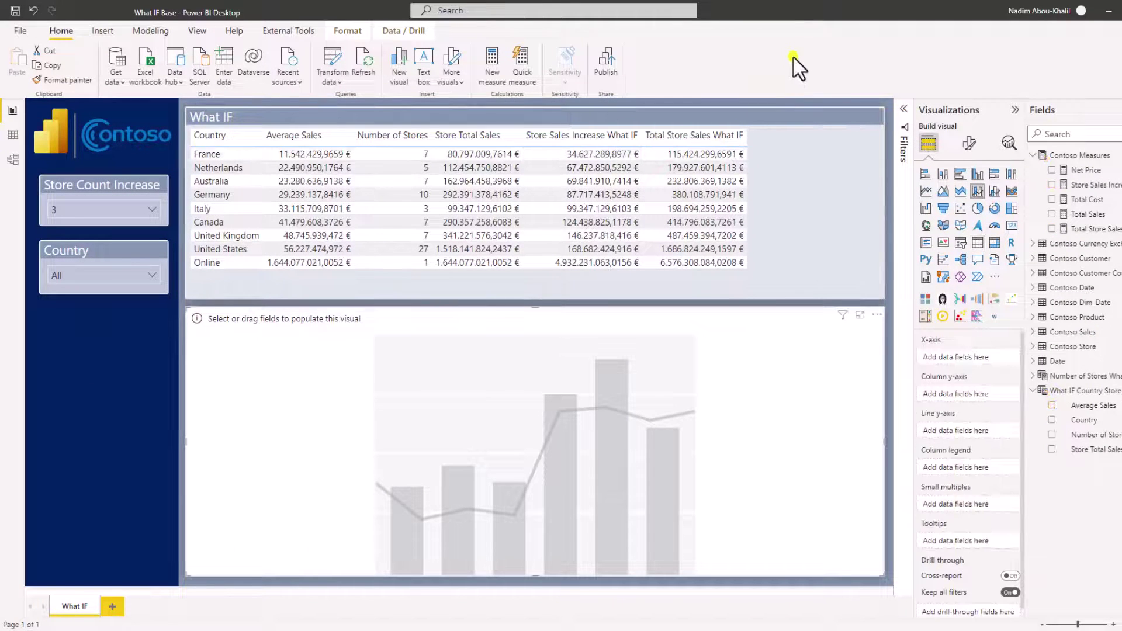
# Step: Fill the empty line and stacked column chart with Country on the X-axis and Total Sales and Total Store Sales What IF as columns
pyautogui.click(783, 366)
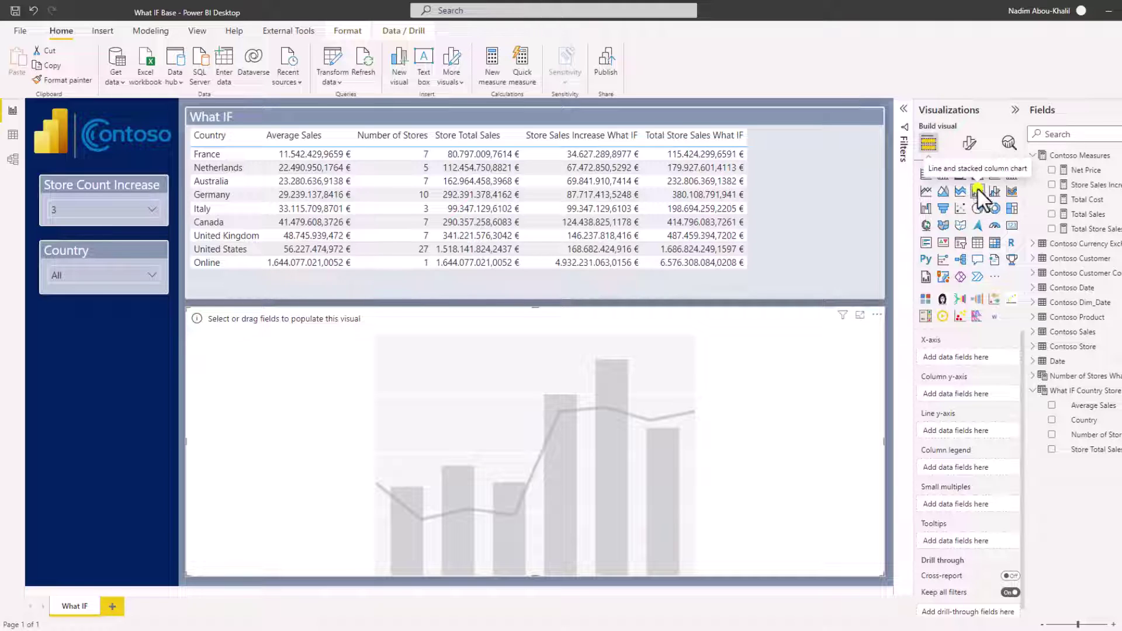
pyautogui.moveTo(1080, 422); pyautogui.dragTo(965, 355)
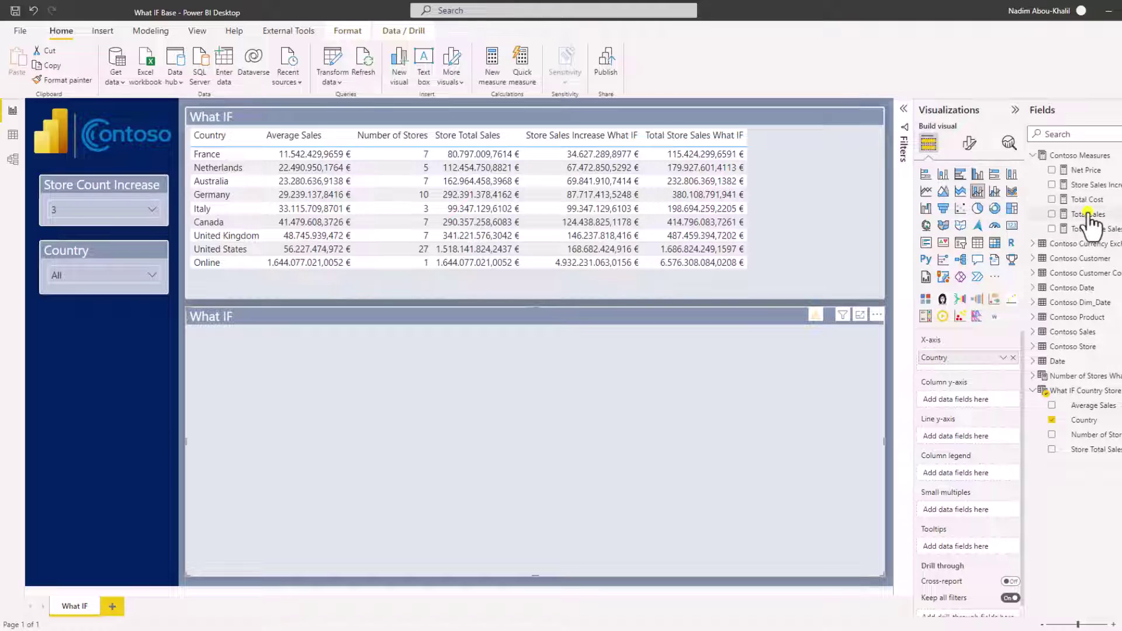
pyautogui.moveTo(1087, 217); pyautogui.dragTo(986, 401)
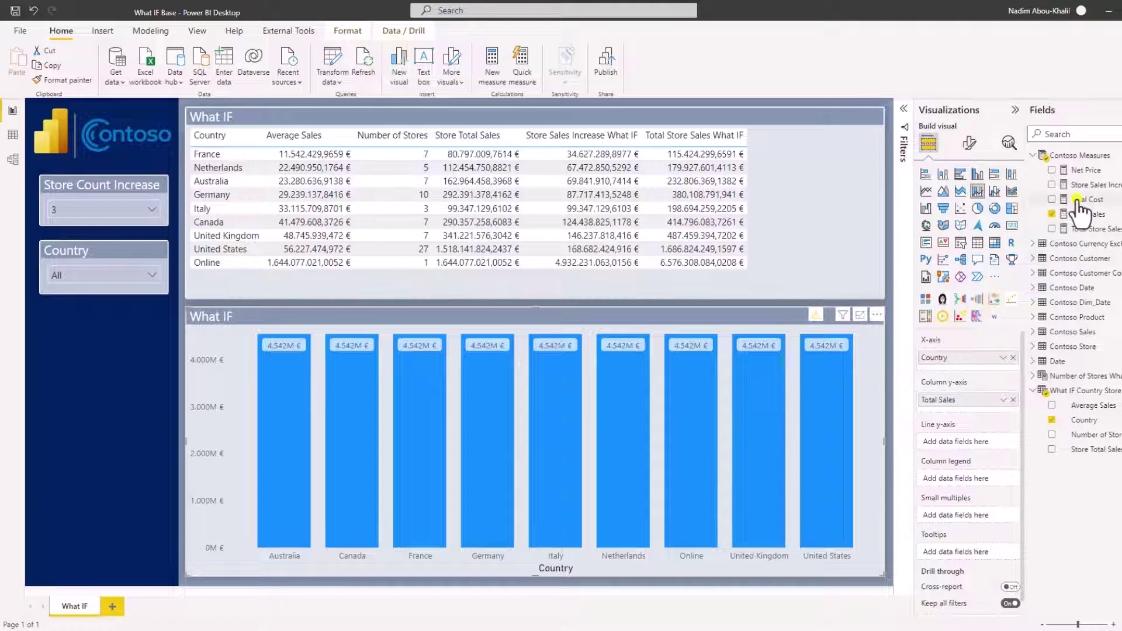
pyautogui.moveTo(1090, 230); pyautogui.dragTo(979, 406)
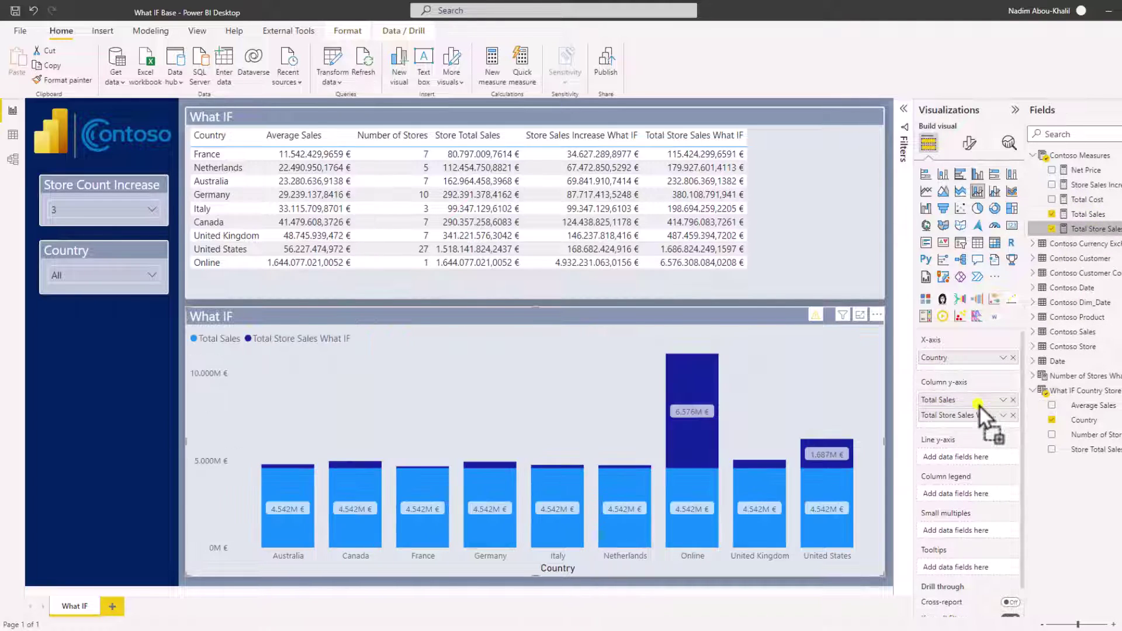
# Step: Set the display units of the chart's Y-axis values to Auto and return to the chart's field settings
pyautogui.moveTo(832, 328)
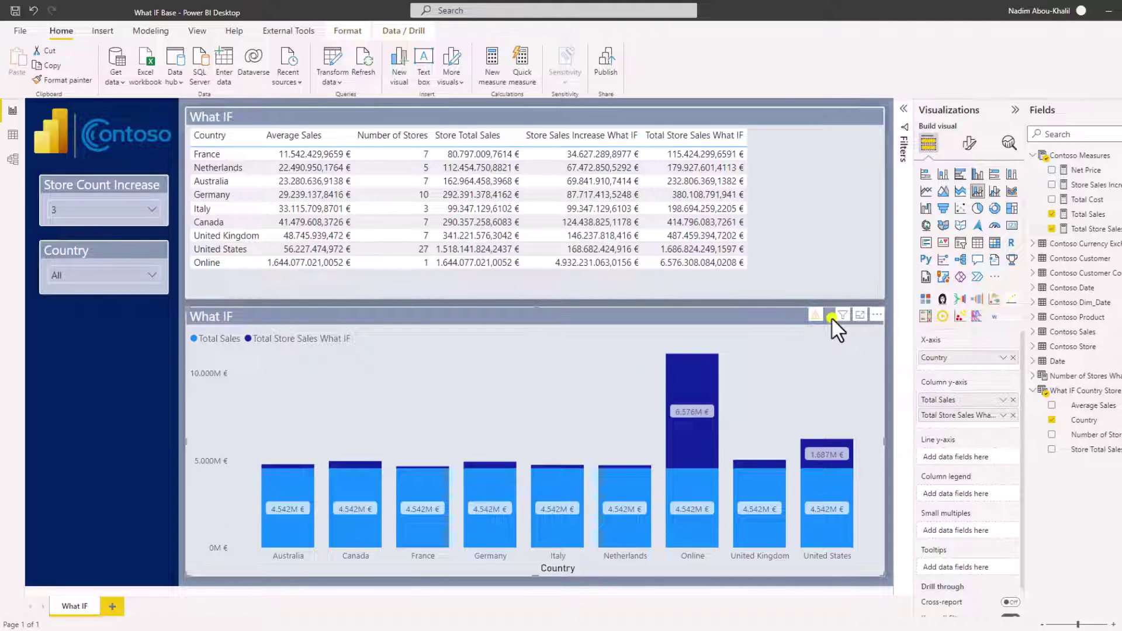
pyautogui.click(969, 143)
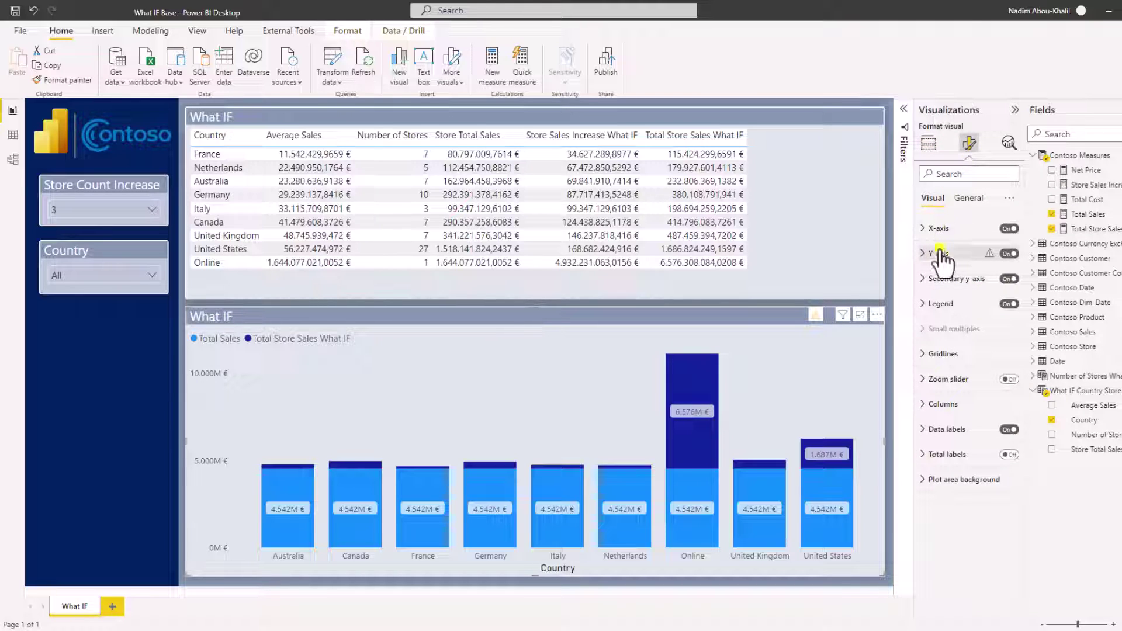
pyautogui.click(939, 252)
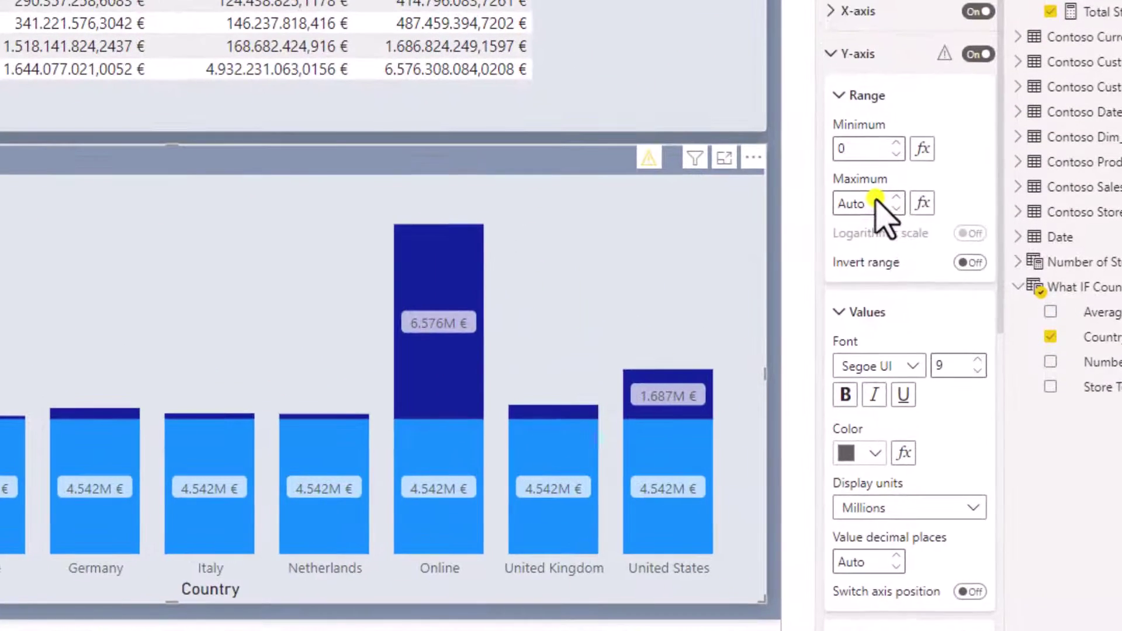
pyautogui.scroll(-2, 876, 188)
pyautogui.scroll(2, 863, 80)
pyautogui.click(857, 54)
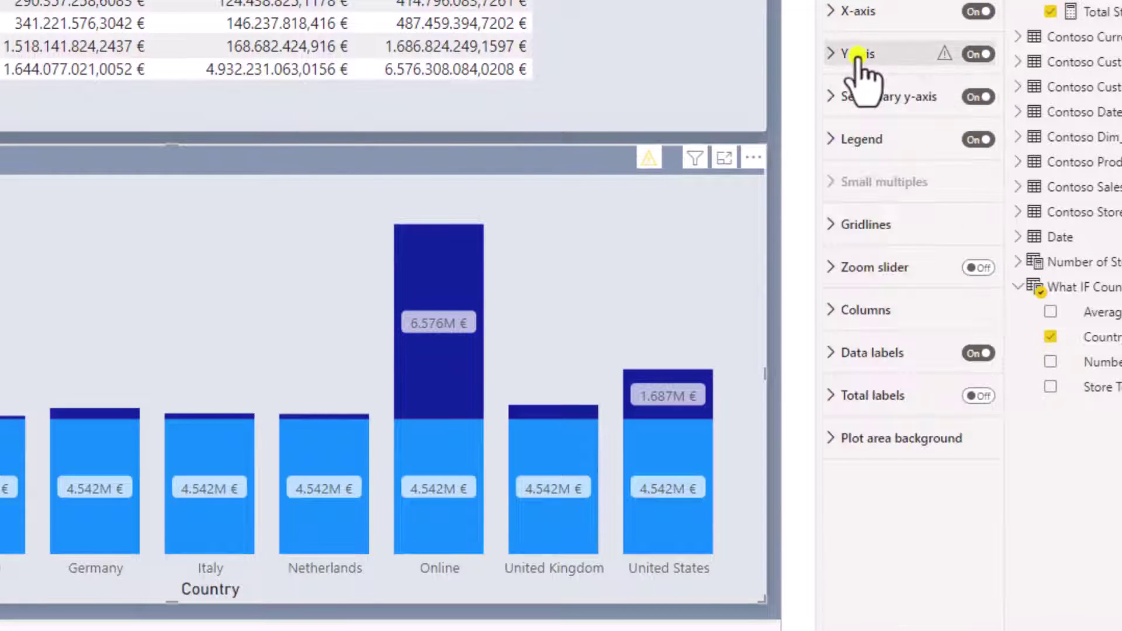
pyautogui.click(858, 54)
pyautogui.scroll(-9, 880, 380)
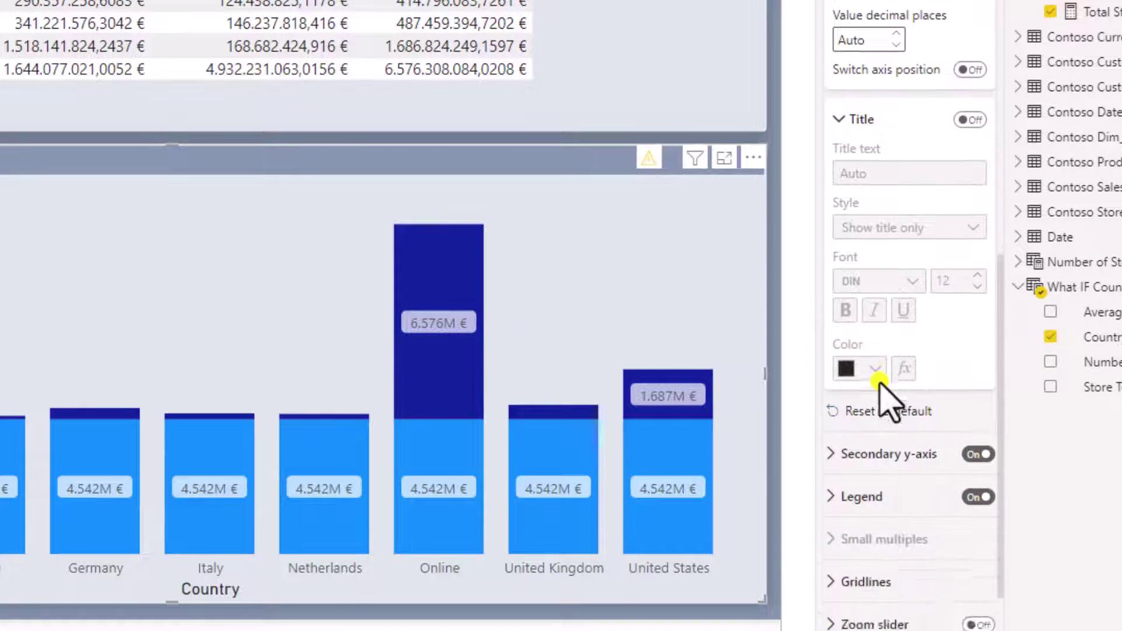
pyautogui.scroll(-2, 880, 382)
pyautogui.scroll(10, 889, 380)
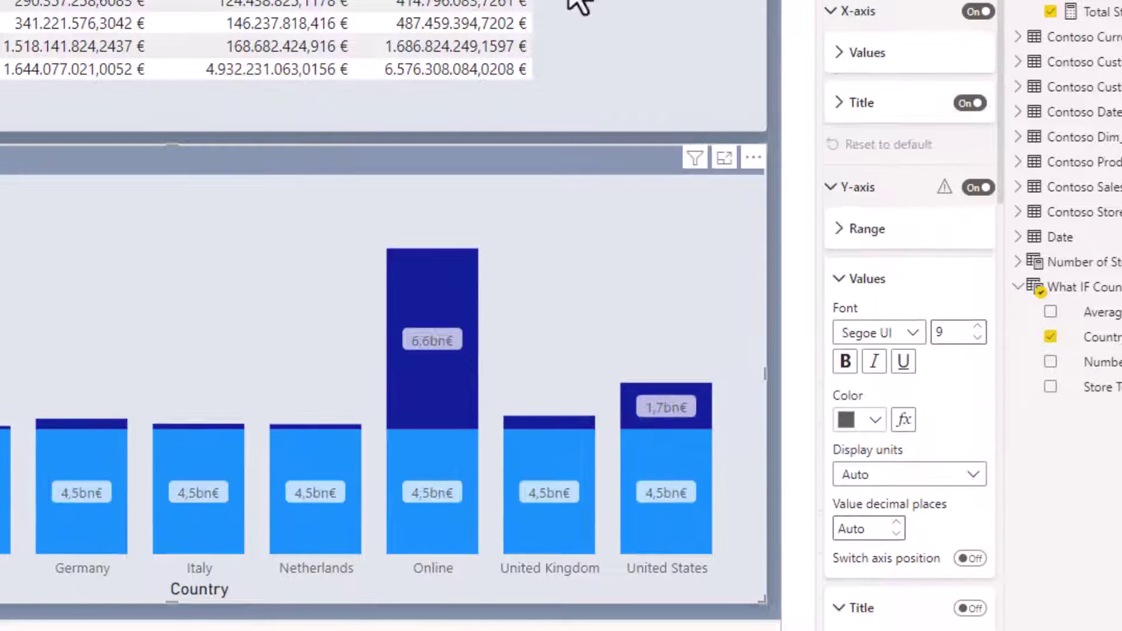
pyautogui.click(560, 9)
pyautogui.click(834, 0)
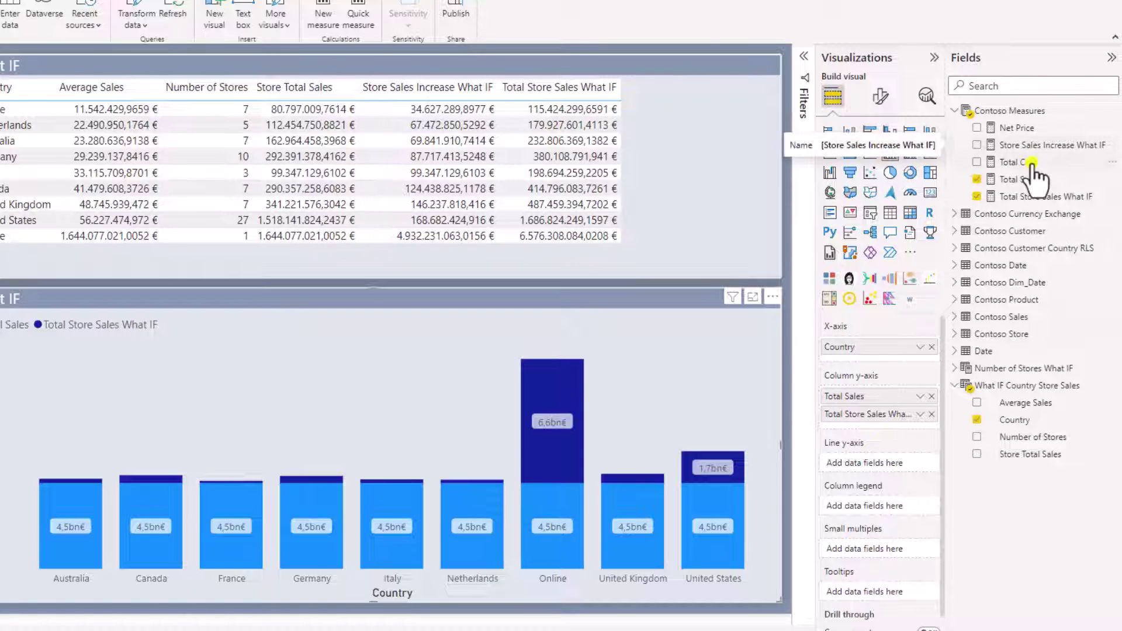
# Step: Plot Total Store Sales What IF as the chart's line instead of a column, and add Store Sales Increase What IF to the columns
pyautogui.moveTo(1043, 197); pyautogui.dragTo(893, 463)
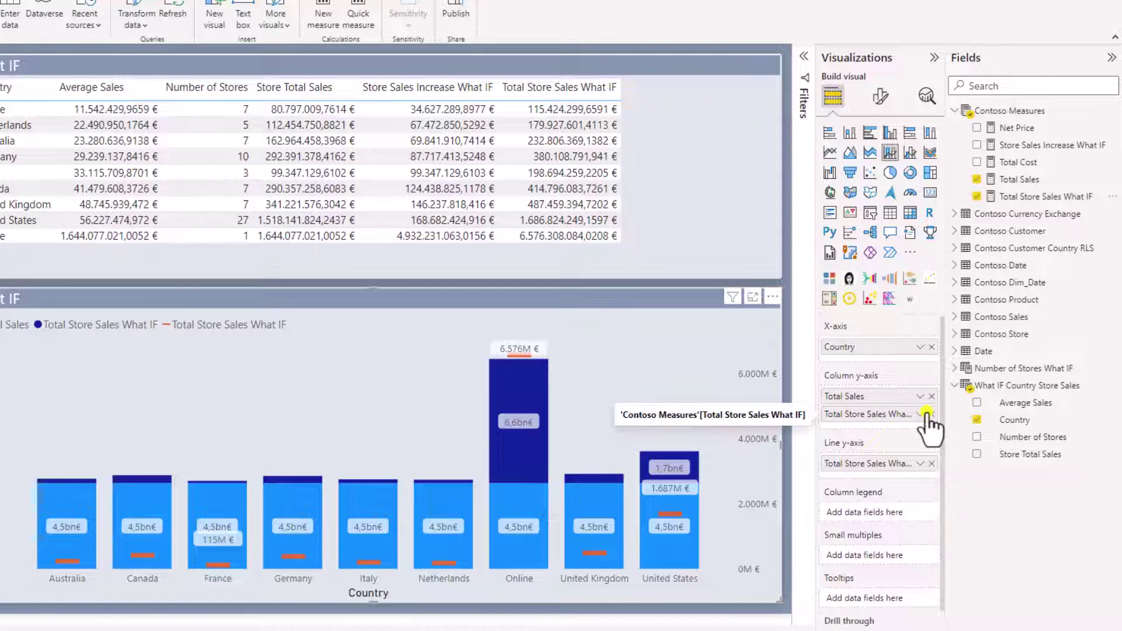
pyautogui.click(928, 414)
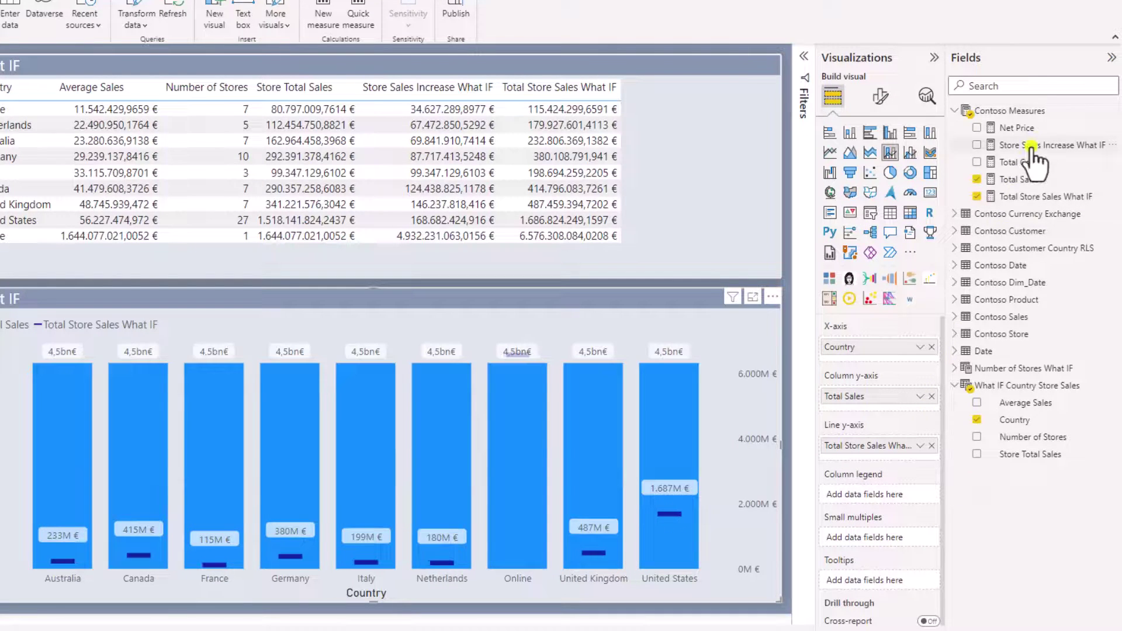
pyautogui.moveTo(1031, 146); pyautogui.dragTo(899, 407)
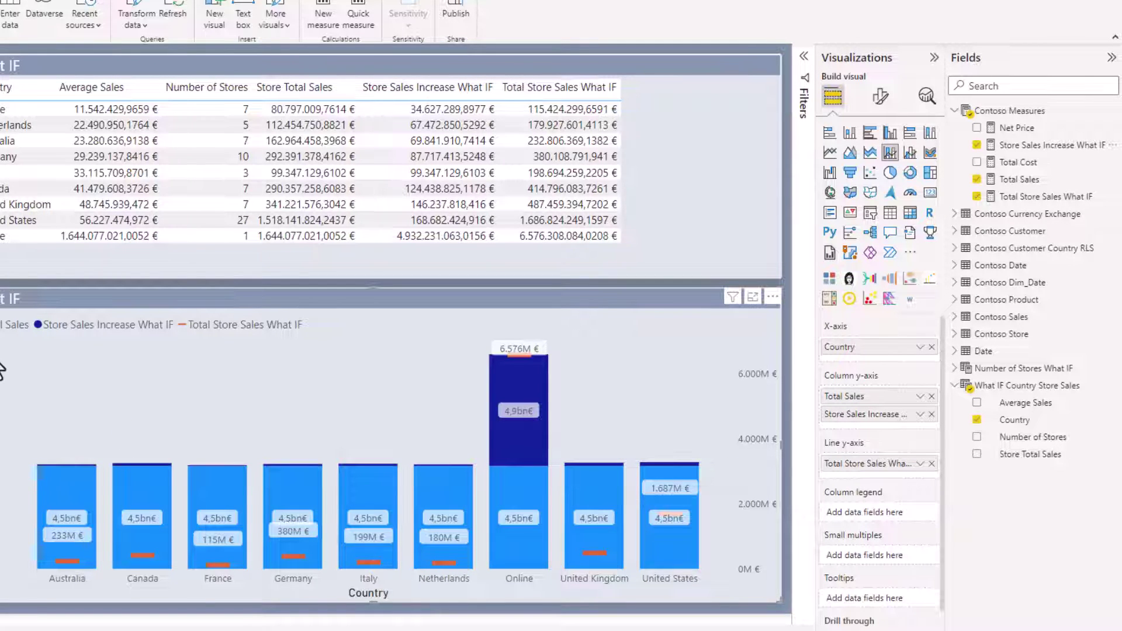
# Step: Create the measure Max Y-Axis Range = [Total Store Sales What IF]*1.1 in the Contoso Measures table
pyautogui.click(132, 492)
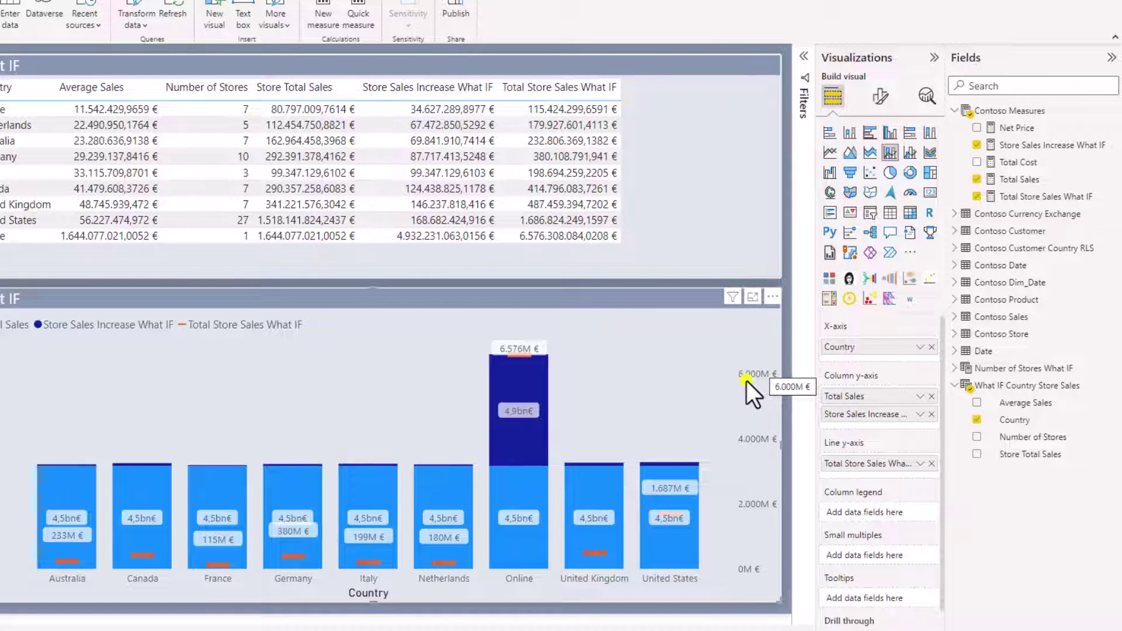
pyautogui.click(1017, 163)
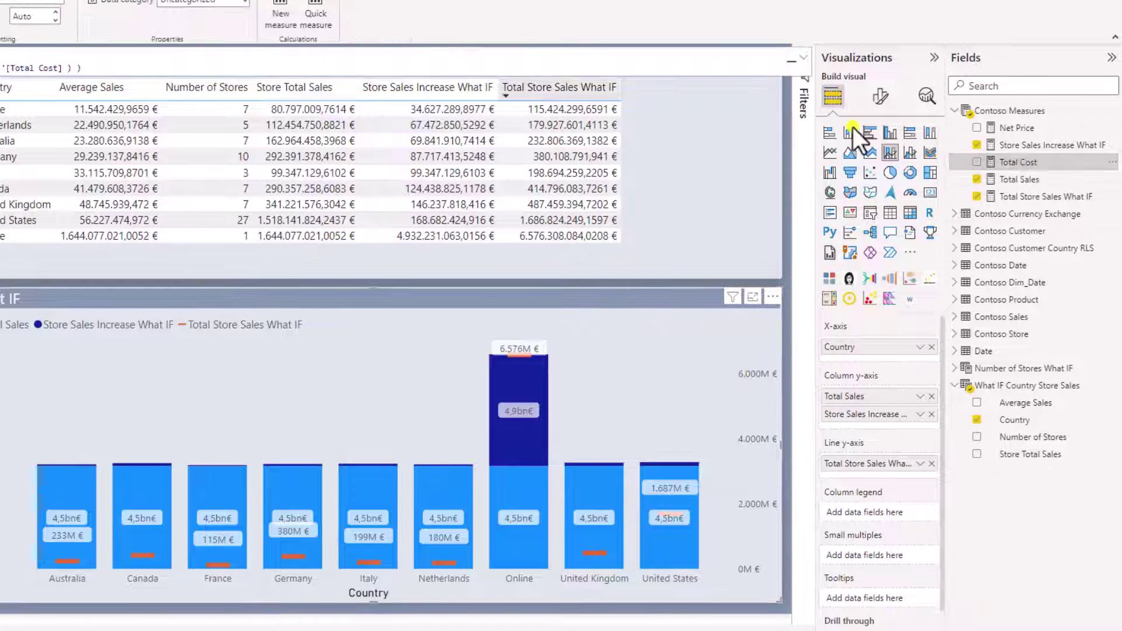
pyautogui.click(281, 7)
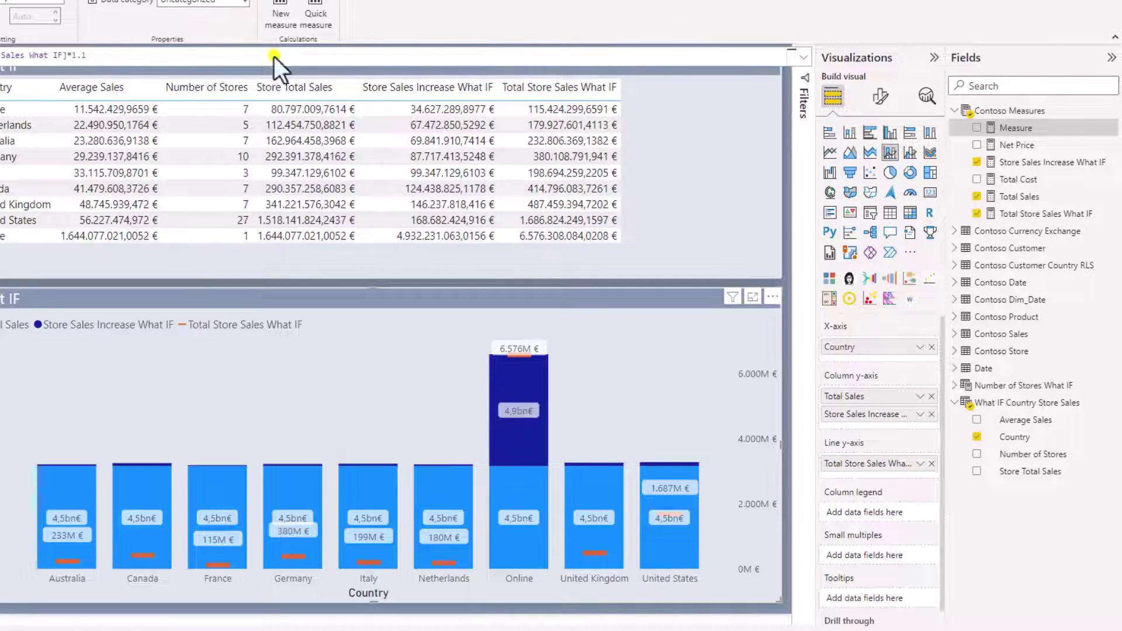
pyautogui.moveTo(65, 92); pyautogui.dragTo(66, 92)
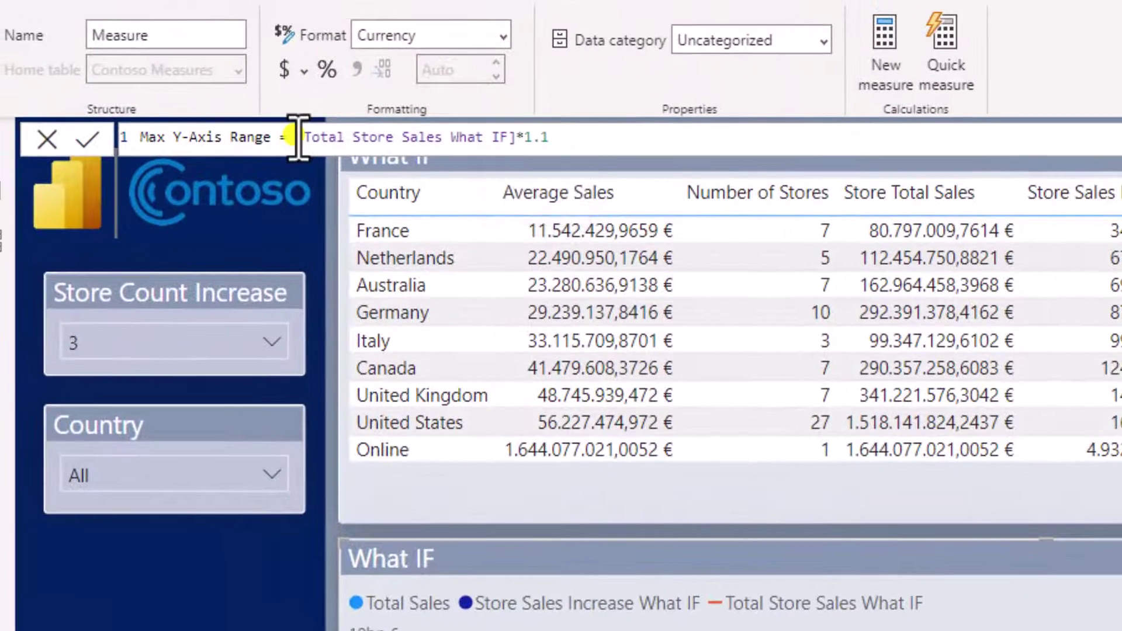
pyautogui.moveTo(295, 137); pyautogui.dragTo(534, 138)
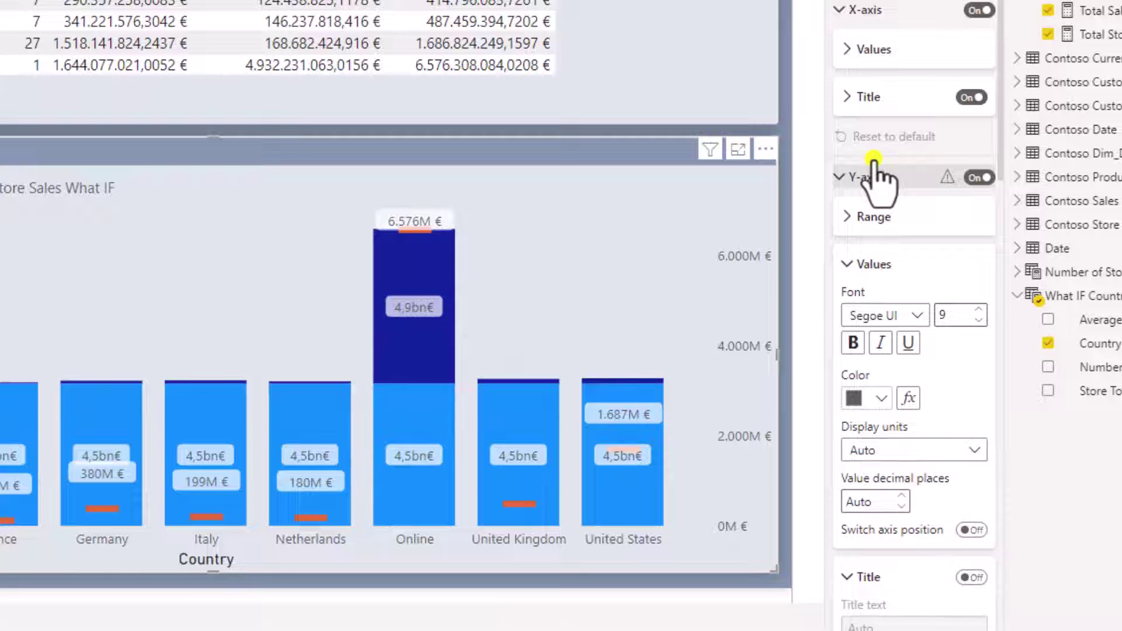
# Step: Set the minimum of the combo chart's secondary Y-axis range to 0
pyautogui.scroll(-3, 876, 167)
pyautogui.scroll(-5, 918, 292)
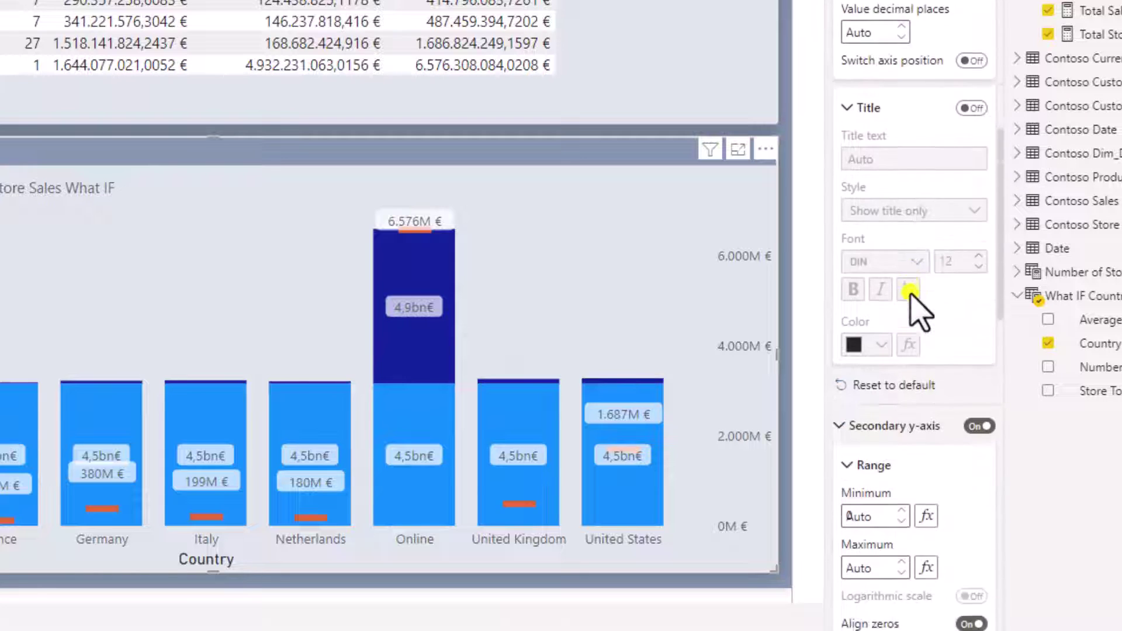
pyautogui.scroll(-3, 912, 304)
pyautogui.write('0')
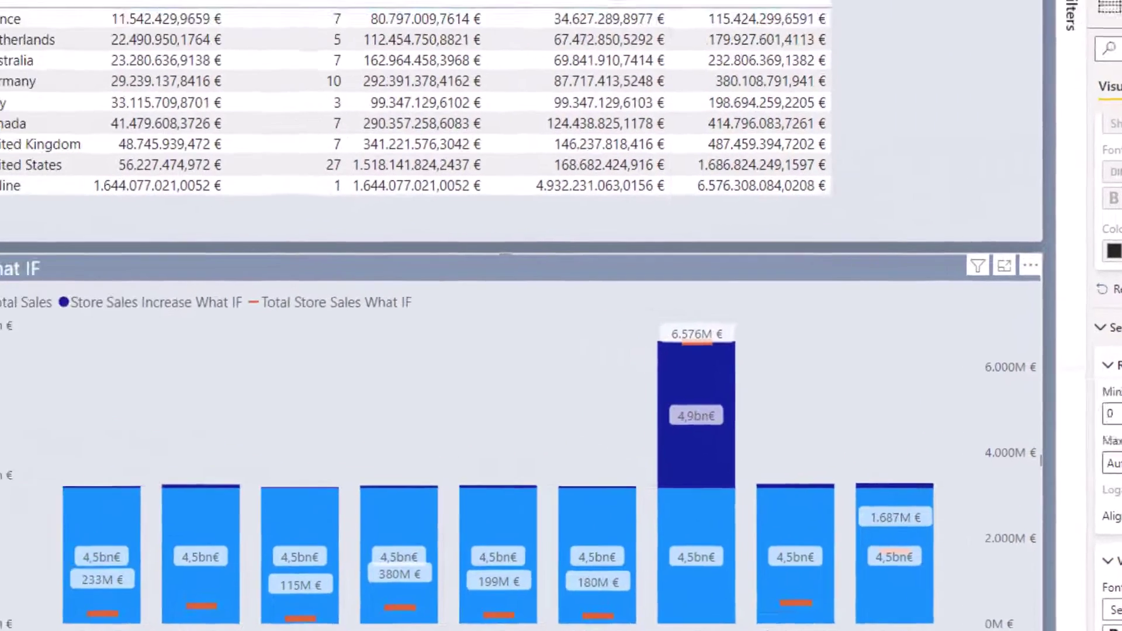
# Step: Base the maximum of the chart's secondary Y-axis range on the Max Y-Axis Range measure as a field value
pyautogui.click(925, 356)
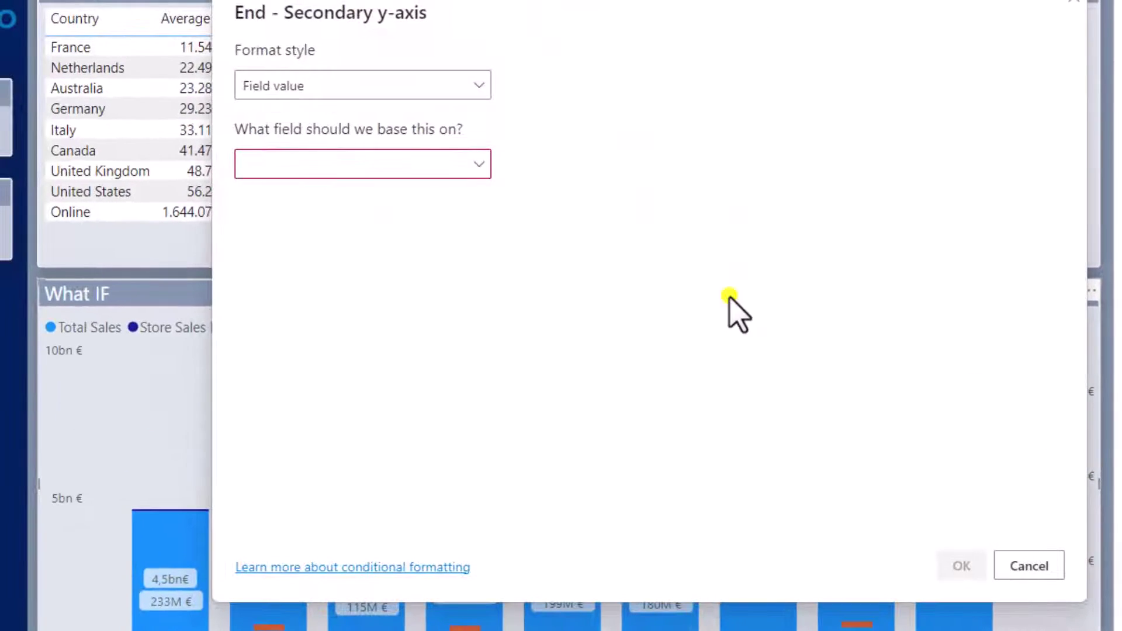
pyautogui.click(366, 164)
pyautogui.click(248, 230)
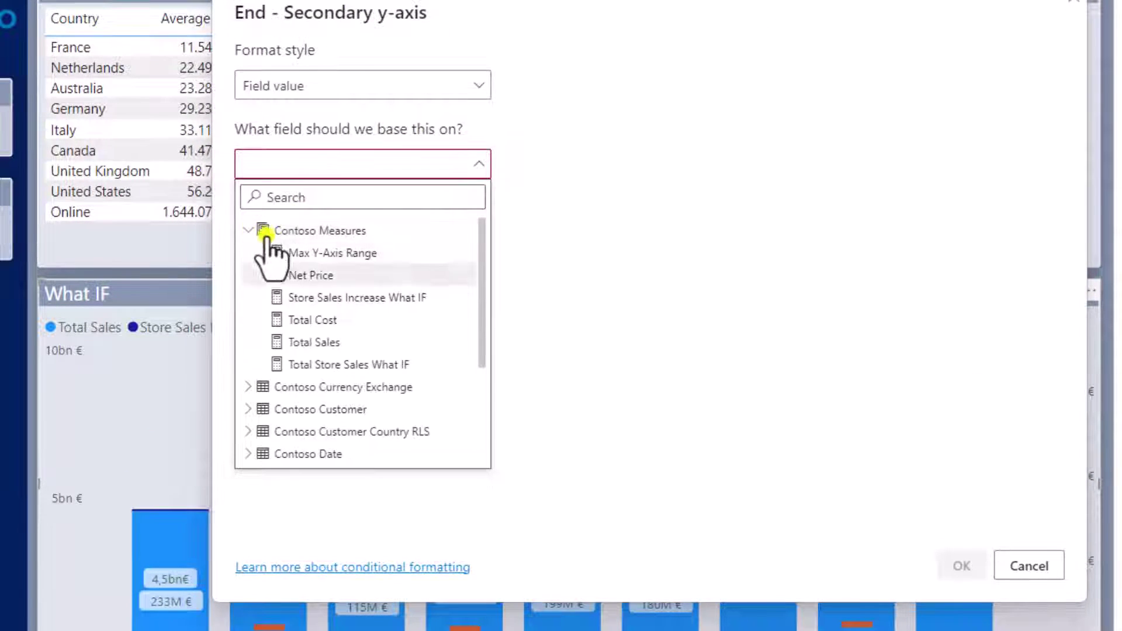
pyautogui.click(330, 253)
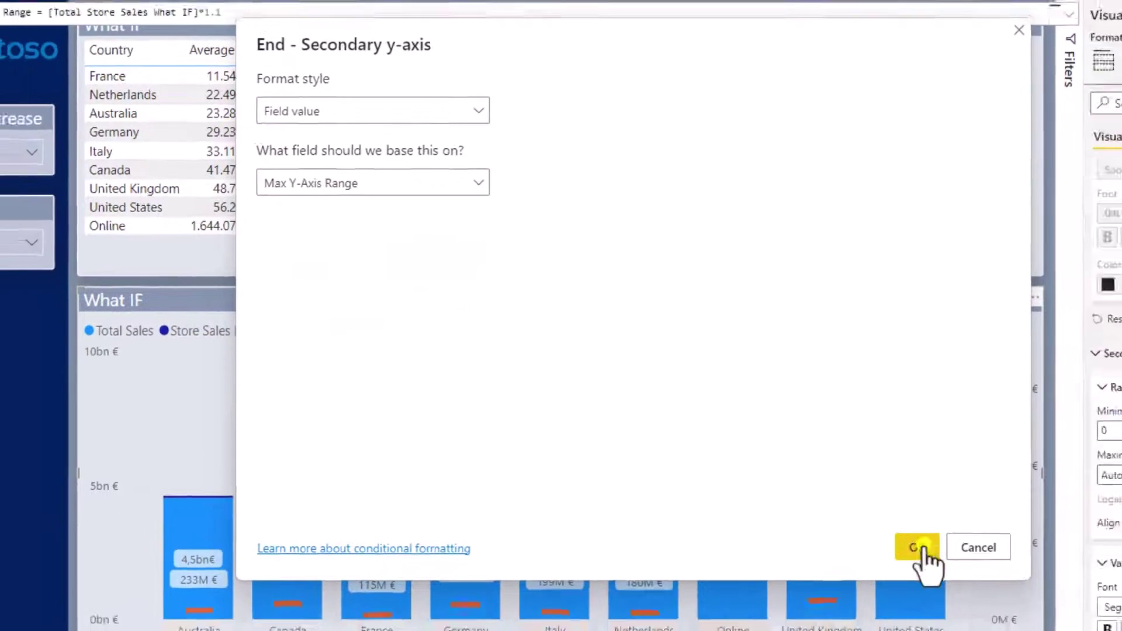
pyautogui.click(961, 566)
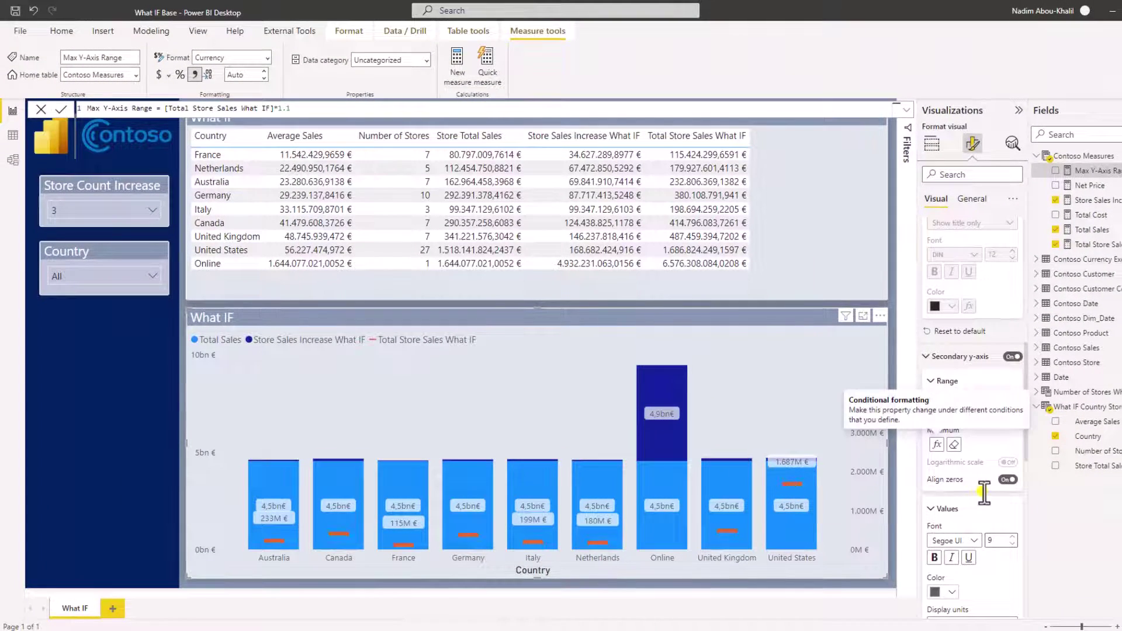
# Step: Base the maximum of the chart's primary Y-axis range on the Max Y-Axis Range measure as a field value
pyautogui.scroll(-3, 987, 500)
pyautogui.scroll(5, 987, 501)
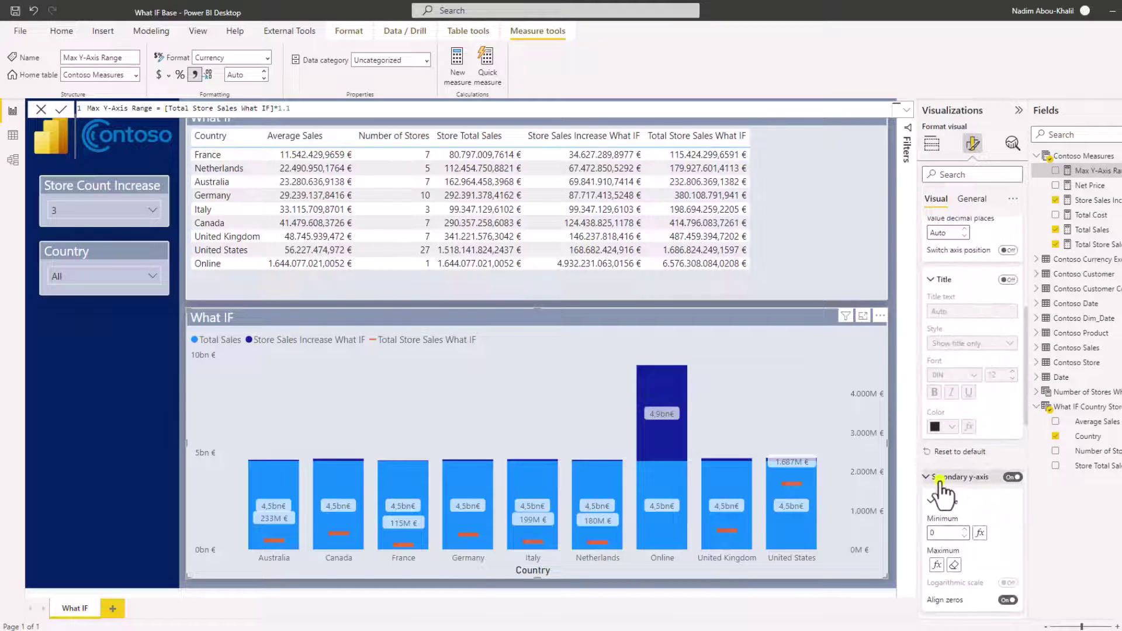
pyautogui.click(947, 478)
pyautogui.scroll(3, 947, 446)
pyautogui.scroll(3, 953, 447)
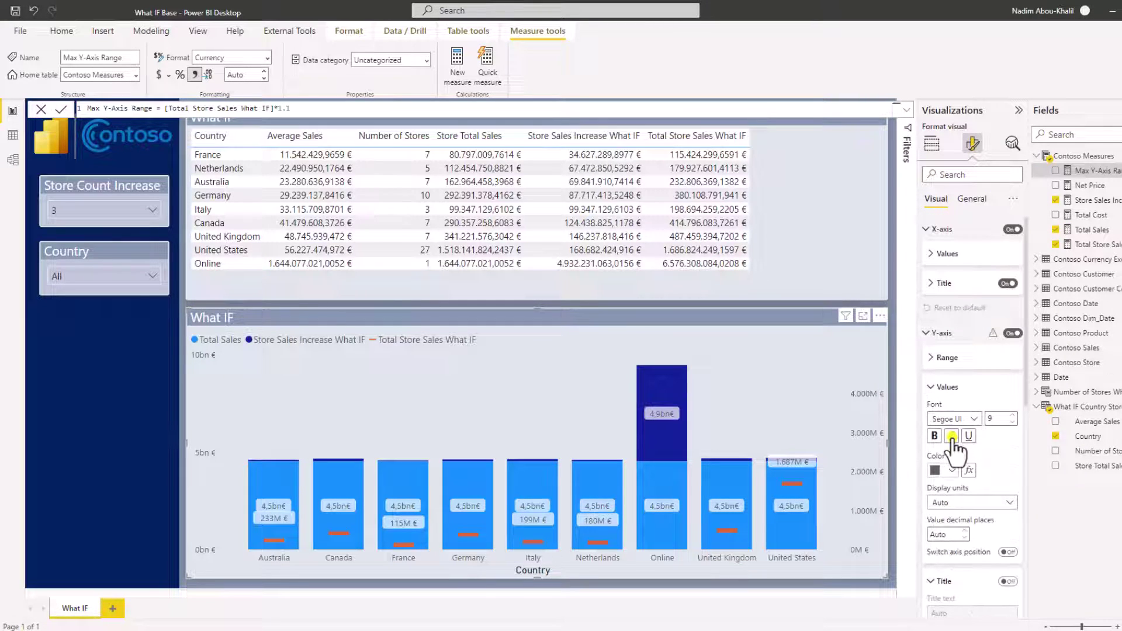
pyautogui.click(943, 358)
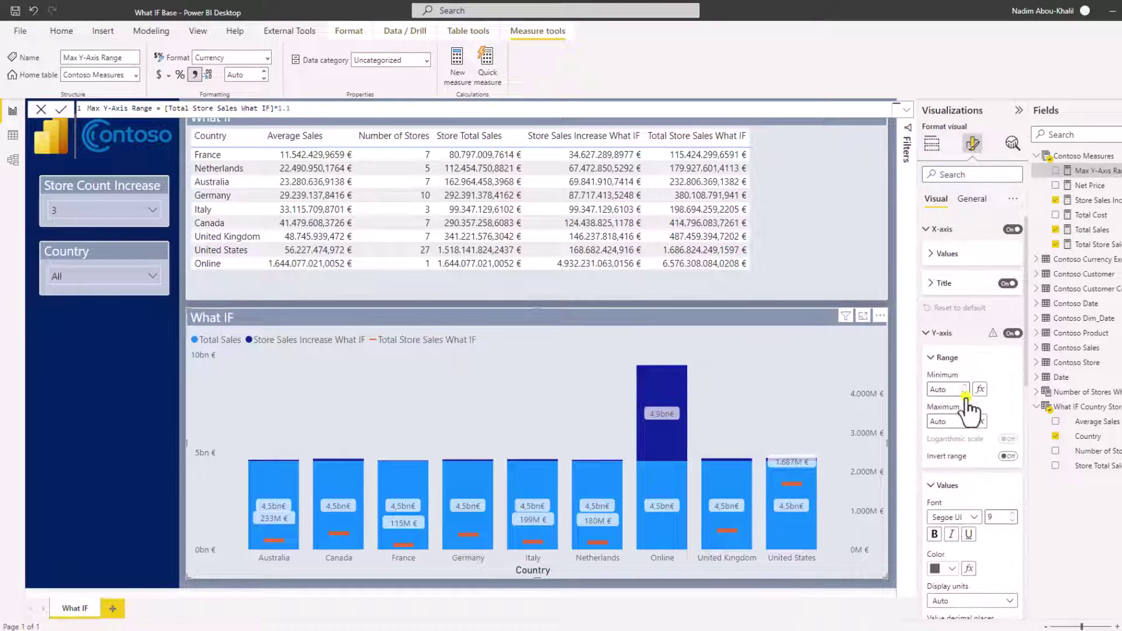
pyautogui.click(980, 422)
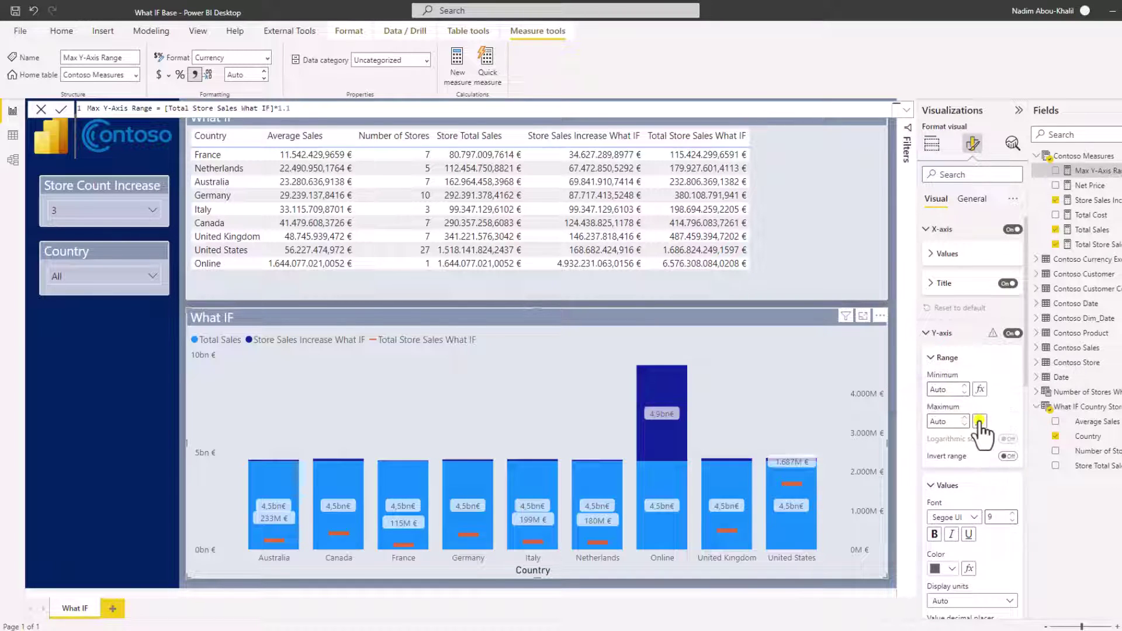
pyautogui.click(427, 232)
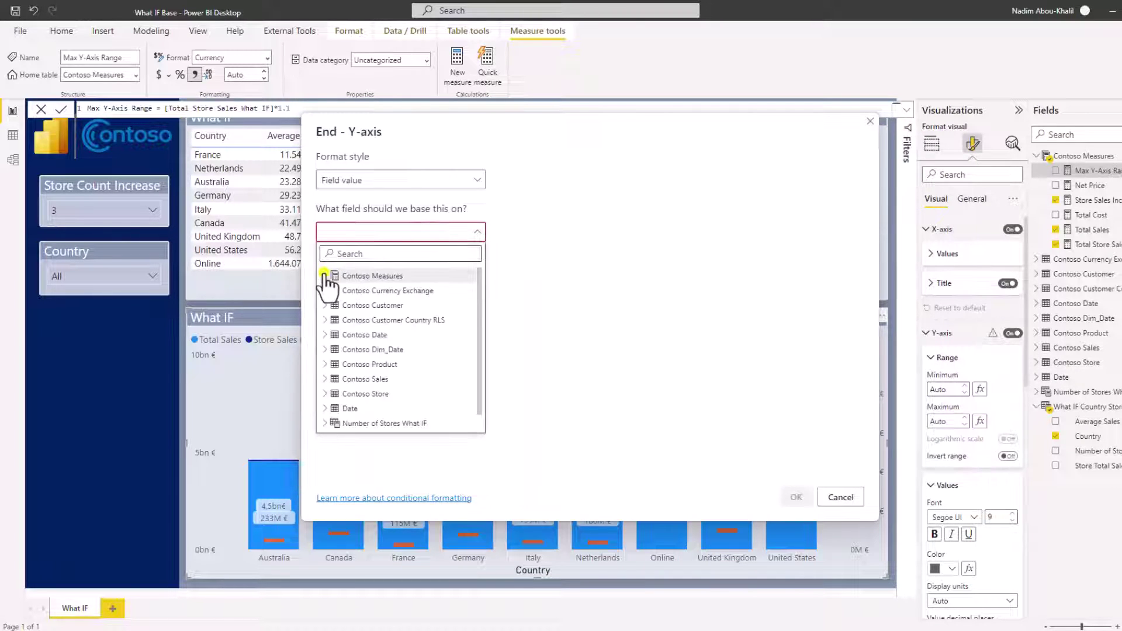
pyautogui.click(326, 277)
pyautogui.click(360, 292)
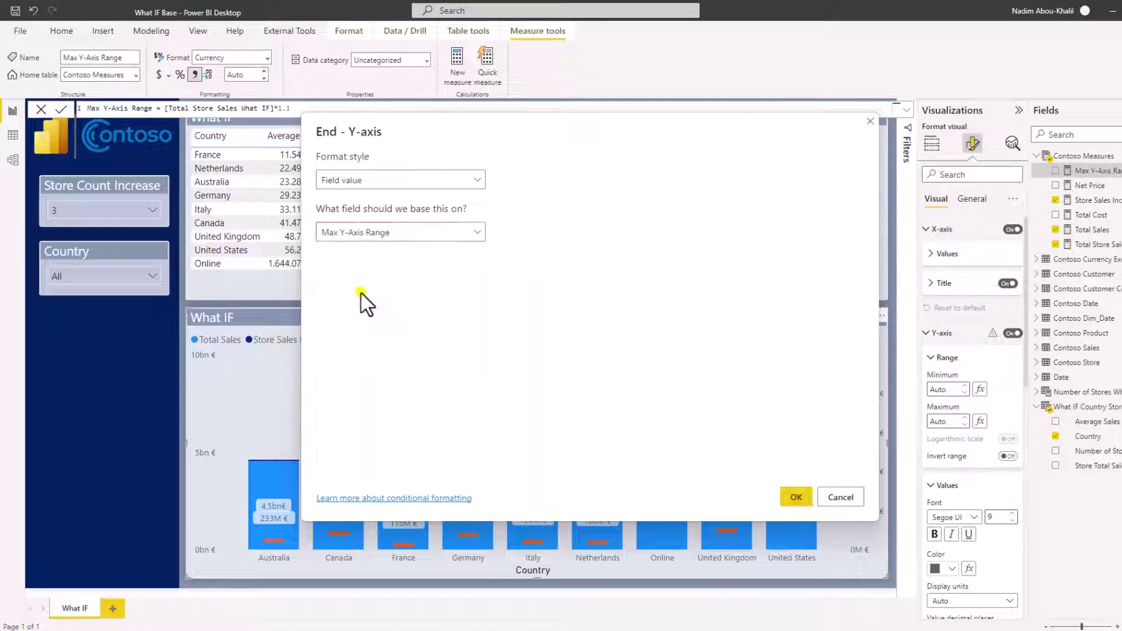
pyautogui.click(796, 497)
pyautogui.click(814, 125)
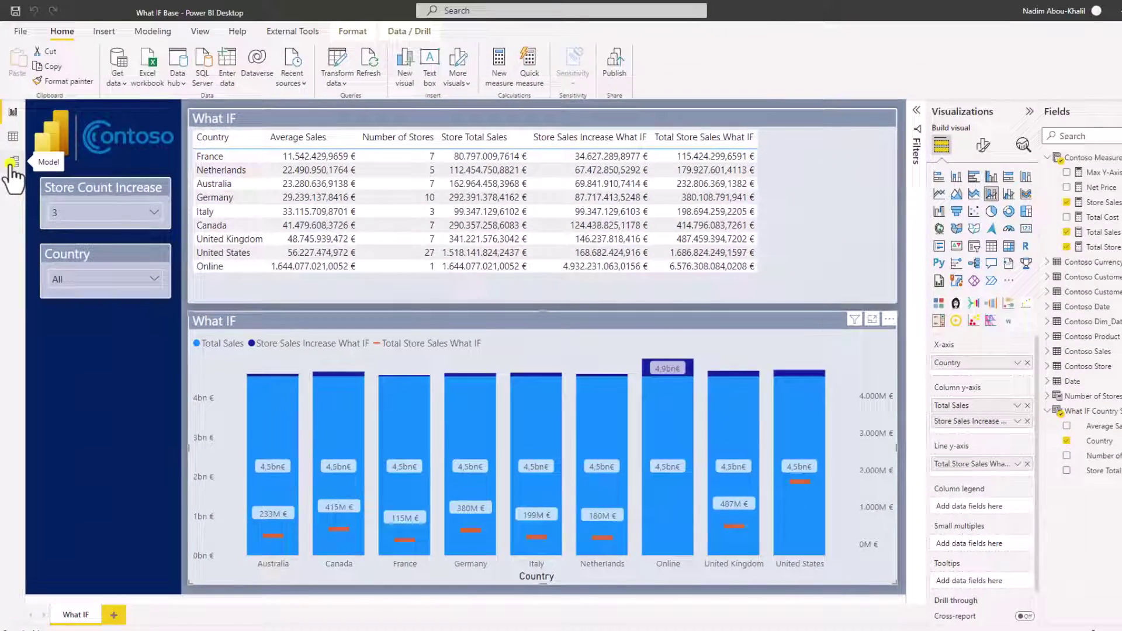
# Step: Create a relationship in the model between Country in What IF Country Store Sales and Country in Contoso Store, and return to the report
pyautogui.click(13, 162)
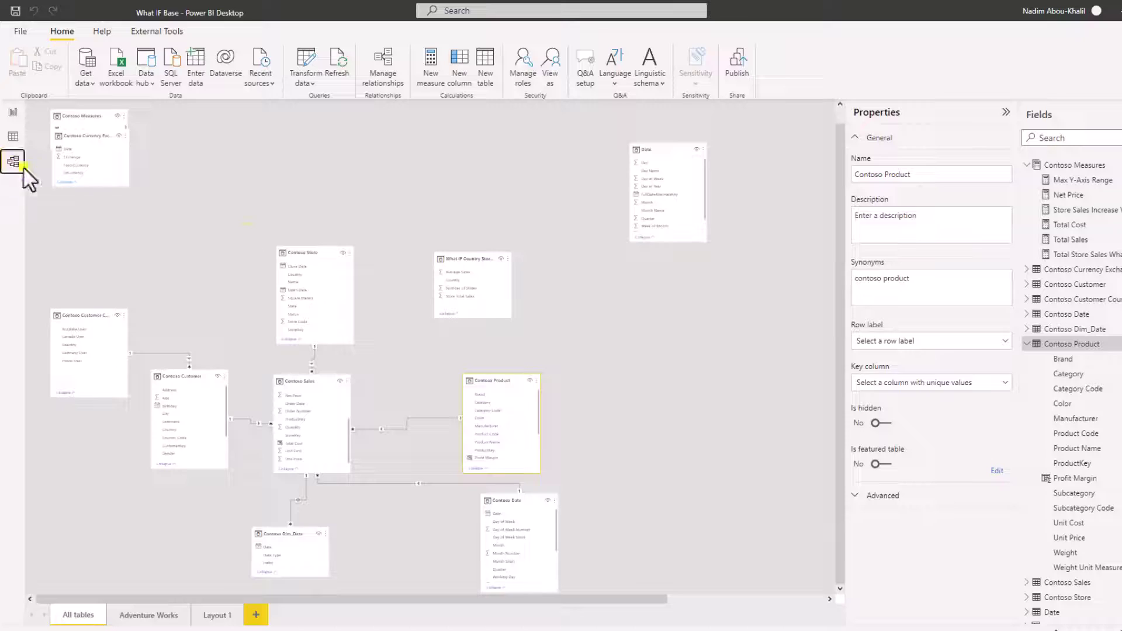
pyautogui.click(462, 286)
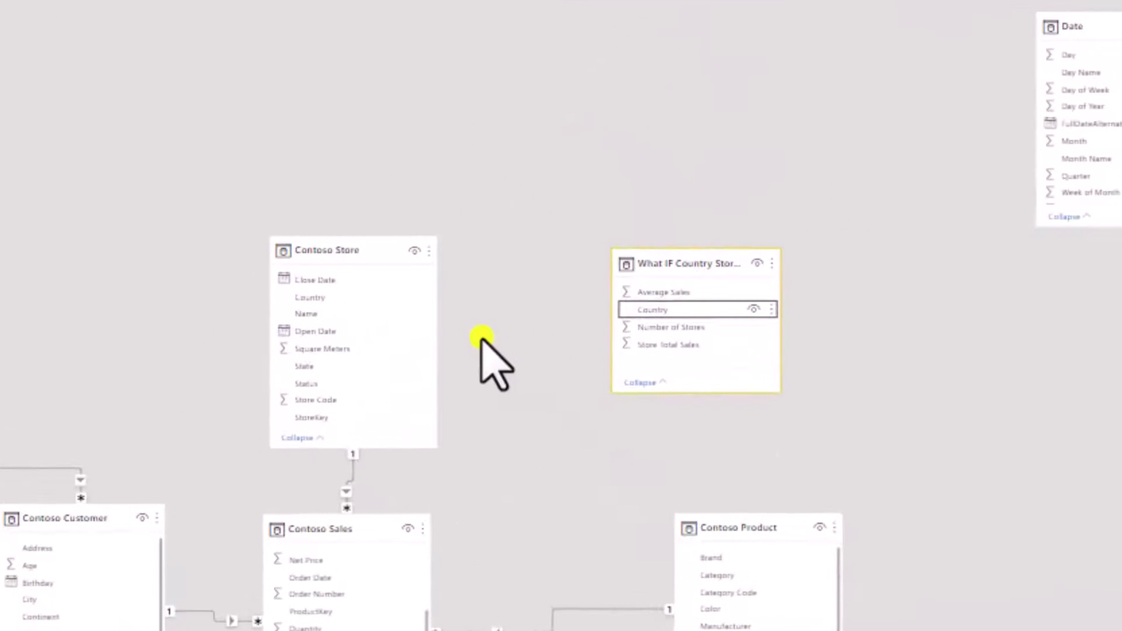
pyautogui.click(459, 281)
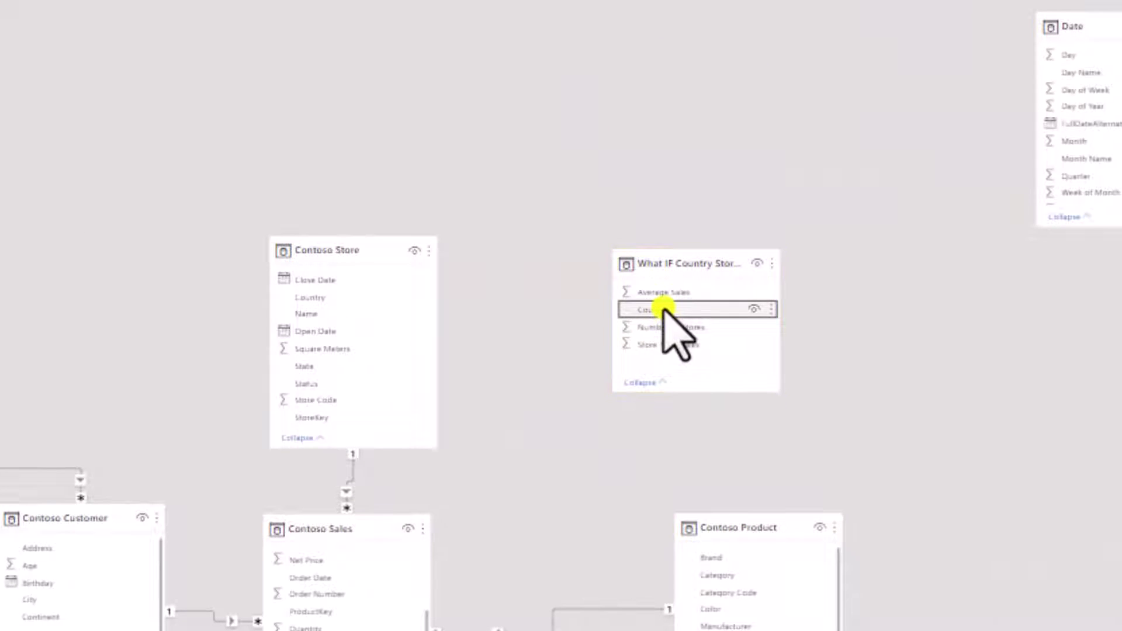
pyautogui.moveTo(663, 308); pyautogui.dragTo(333, 297)
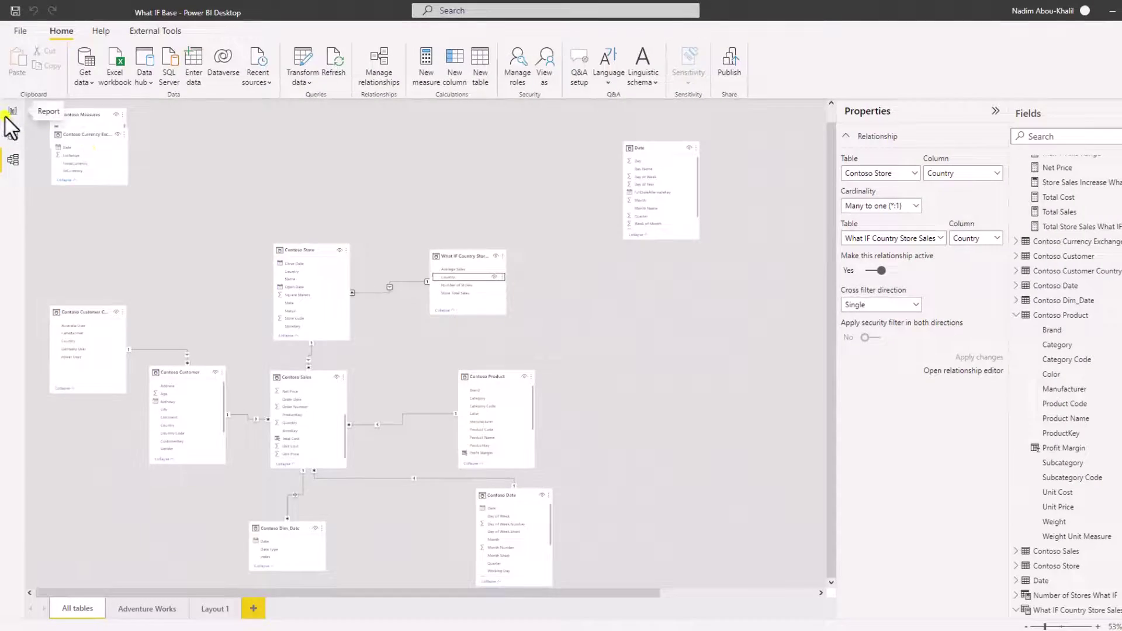
pyautogui.click(7, 116)
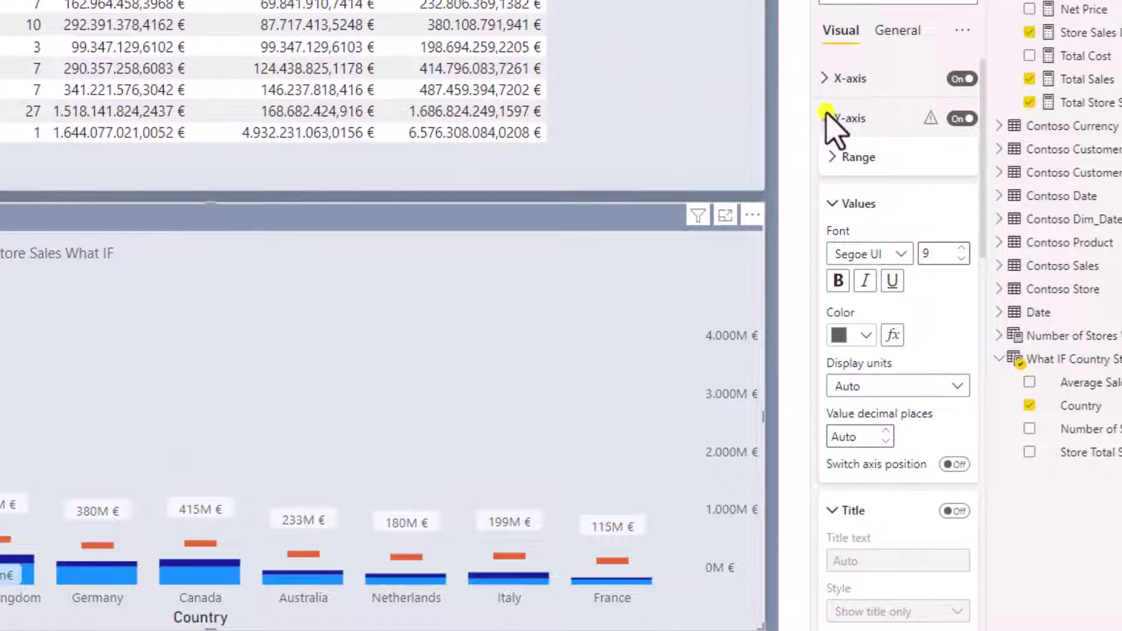
# Step: Set the minimum of the chart's primary Y-axis range to 0
pyautogui.click(858, 158)
pyautogui.click(853, 207)
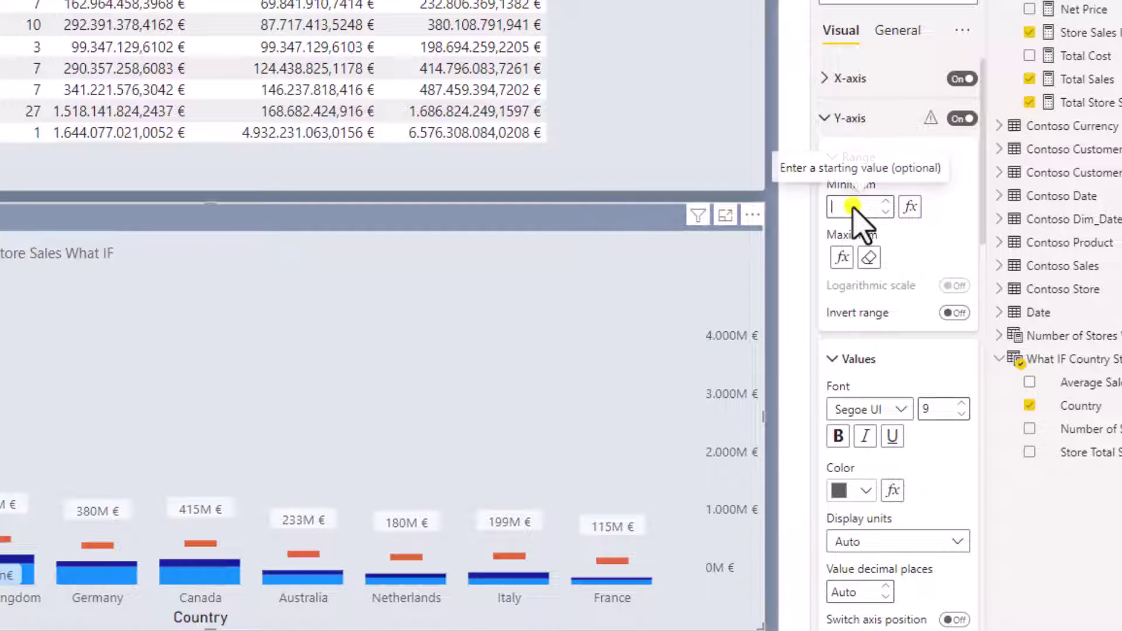
pyautogui.write('0')
# Step: Set the minimum of the chart's secondary Y-axis range to 0 and collapse the axis settings
pyautogui.scroll(-10, 853, 210)
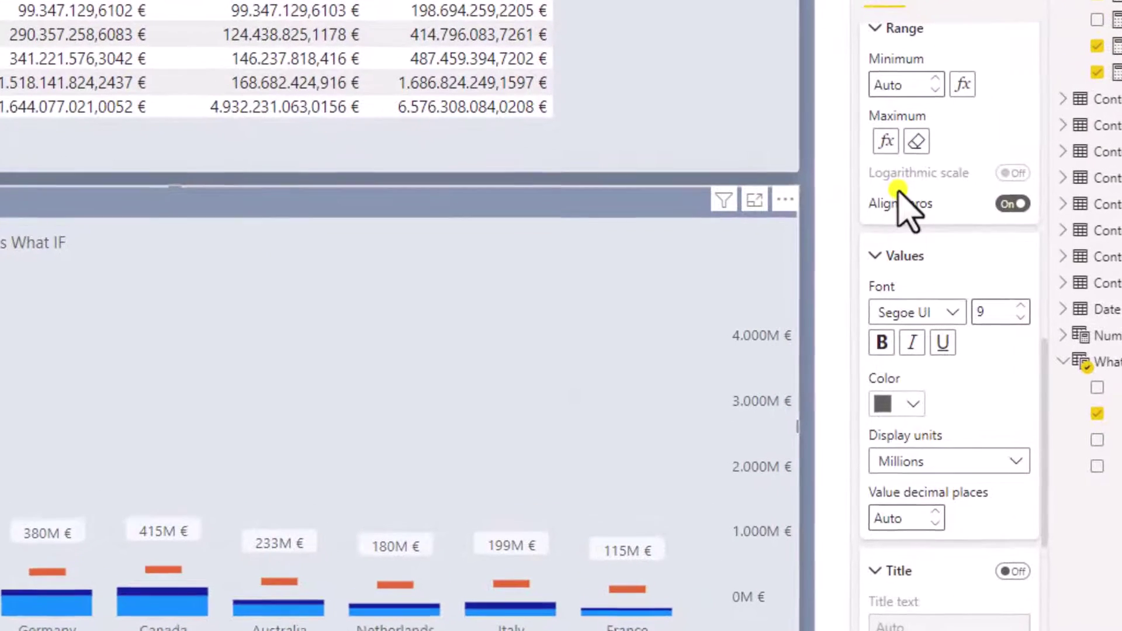
pyautogui.scroll(1, 853, 208)
pyautogui.scroll(2, 904, 191)
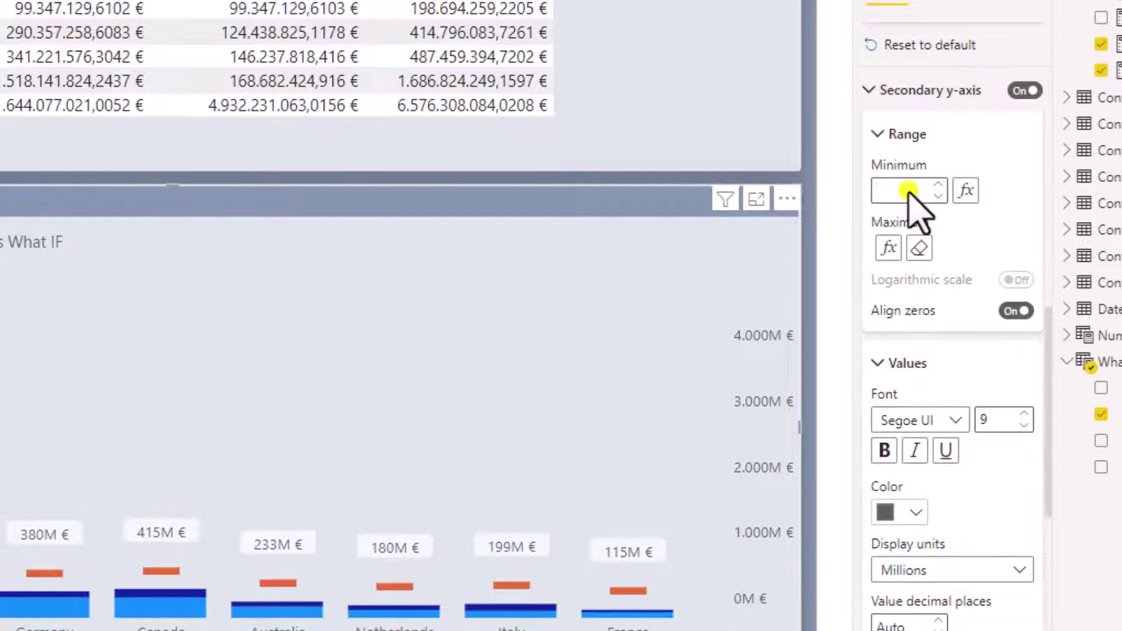
pyautogui.write('0')
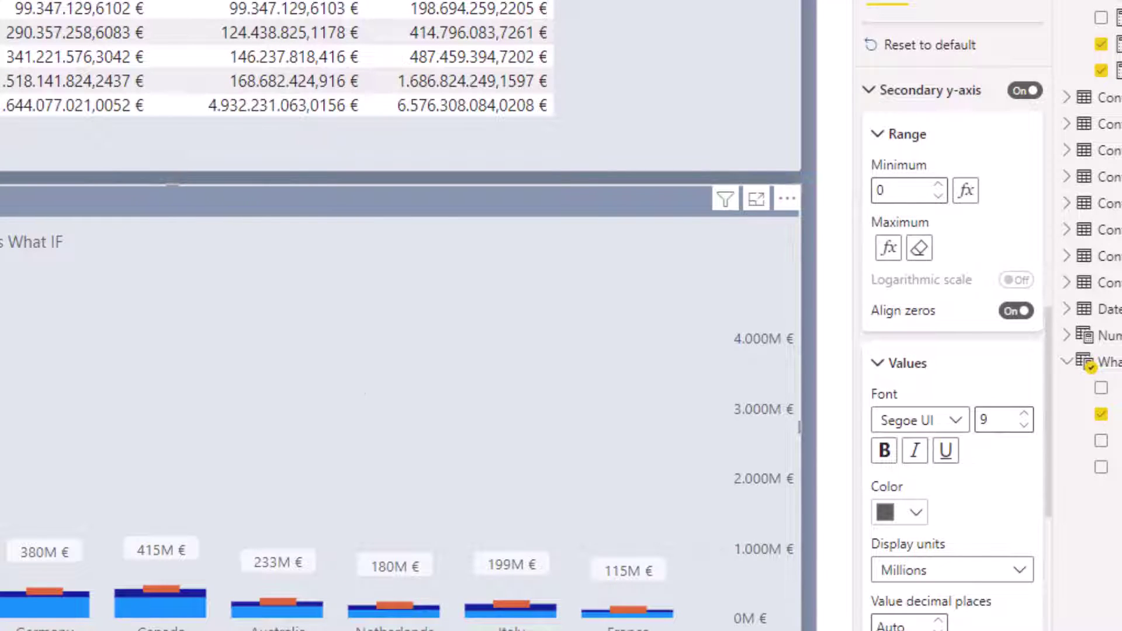
pyautogui.scroll(3, 952, 292)
pyautogui.click(882, 198)
pyautogui.scroll(15, 883, 204)
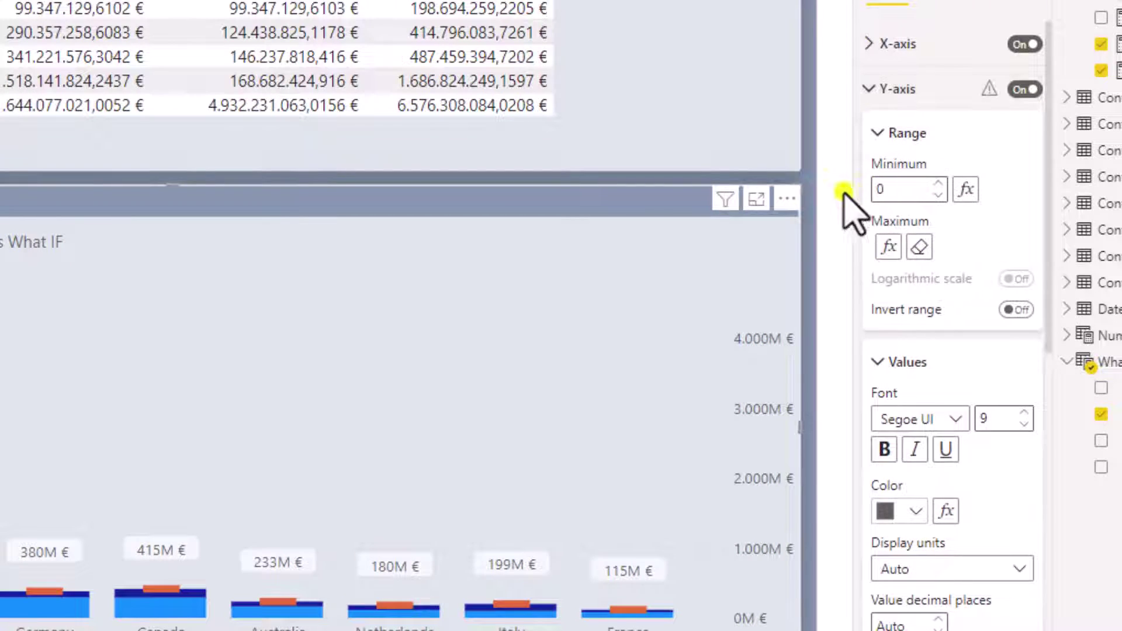
pyautogui.click(889, 89)
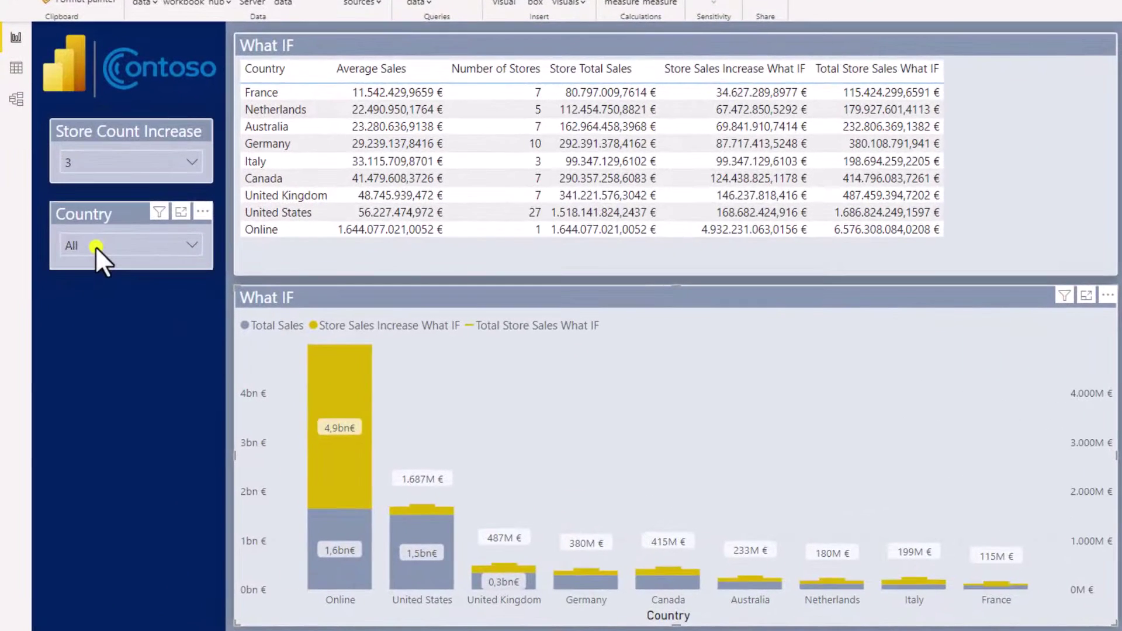
# Step: Exclude Online from the Country slicer's selection
pyautogui.click(96, 247)
pyautogui.scroll(-3, 100, 345)
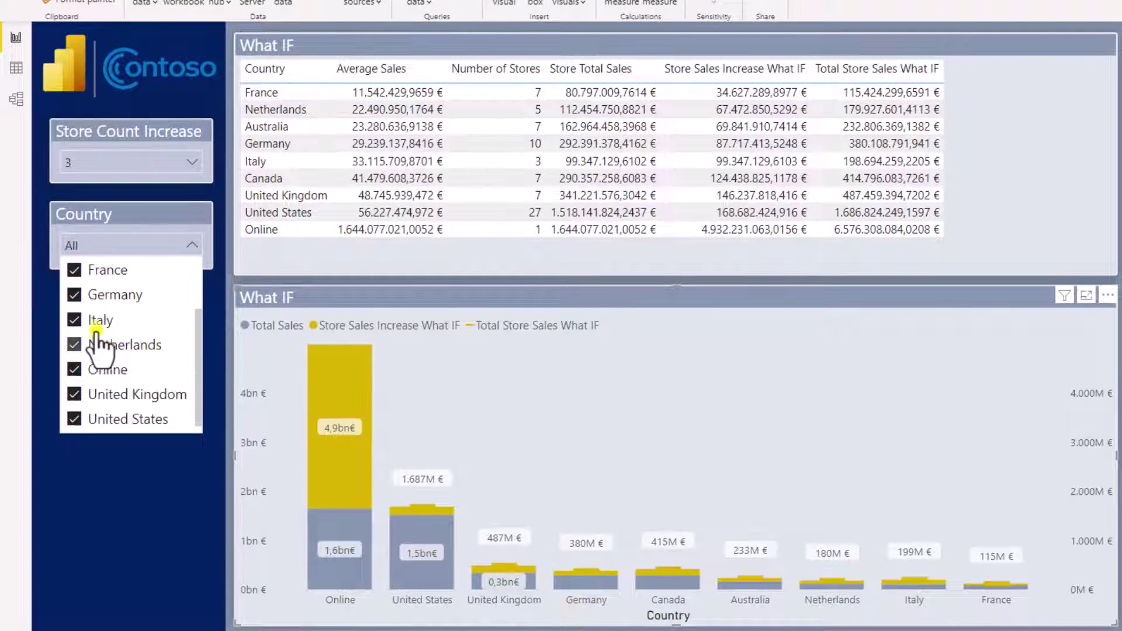
pyautogui.click(99, 367)
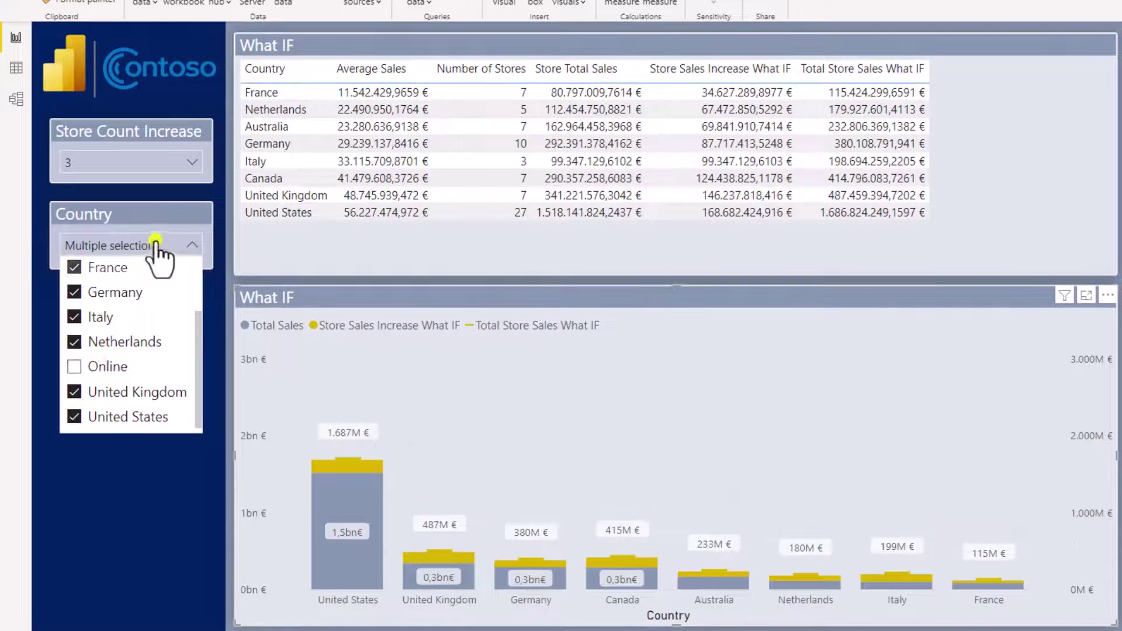
pyautogui.click(155, 241)
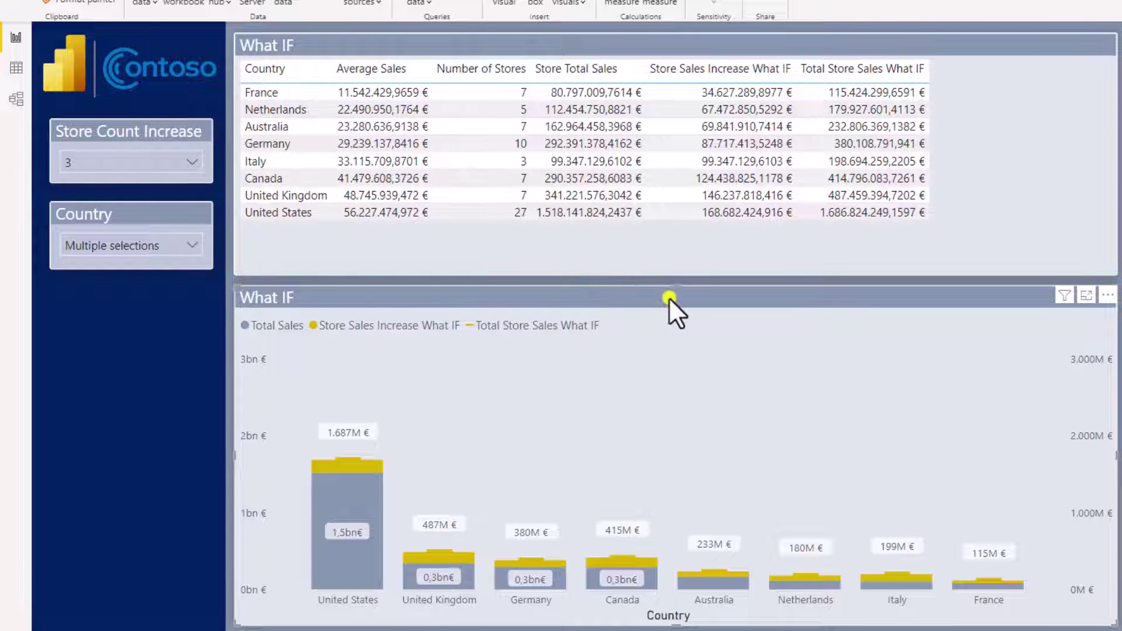
# Step: Collapse the Columns and Lines format settings of the What IF combo chart
pyautogui.click(233, 363)
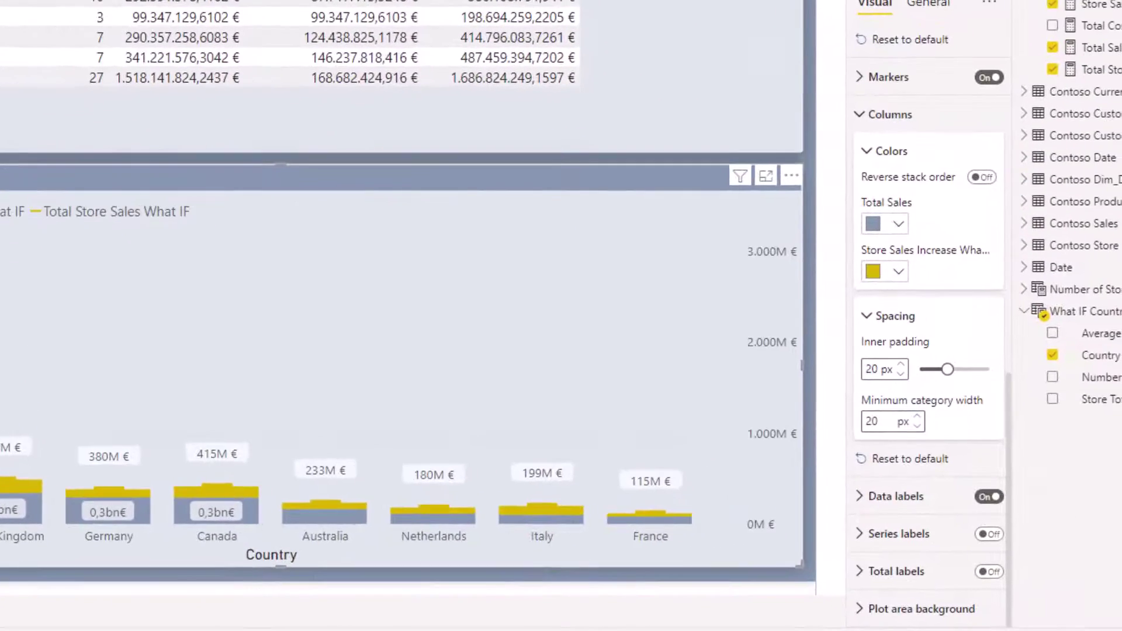
pyautogui.click(921, 300)
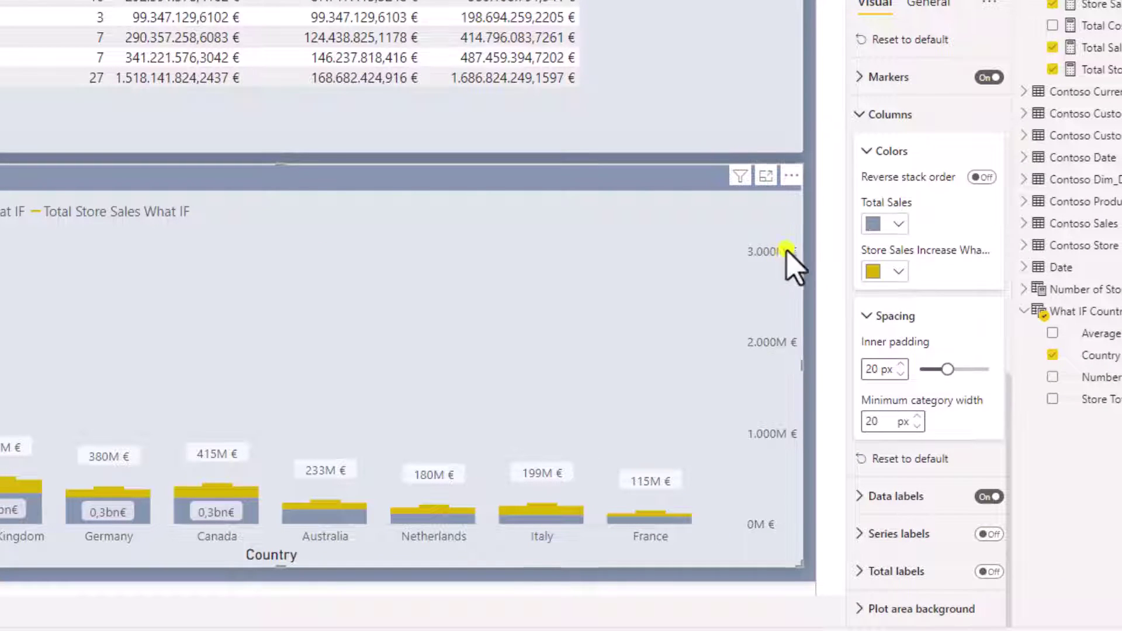
pyautogui.click(891, 114)
pyautogui.scroll(4, 884, 221)
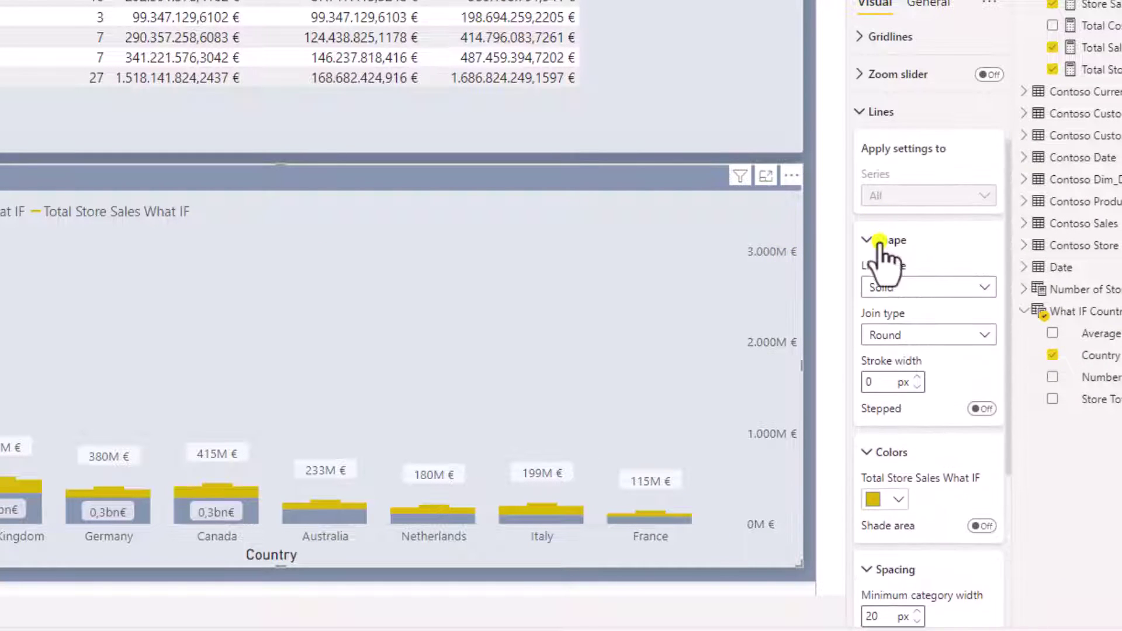
pyautogui.click(885, 238)
pyautogui.click(887, 112)
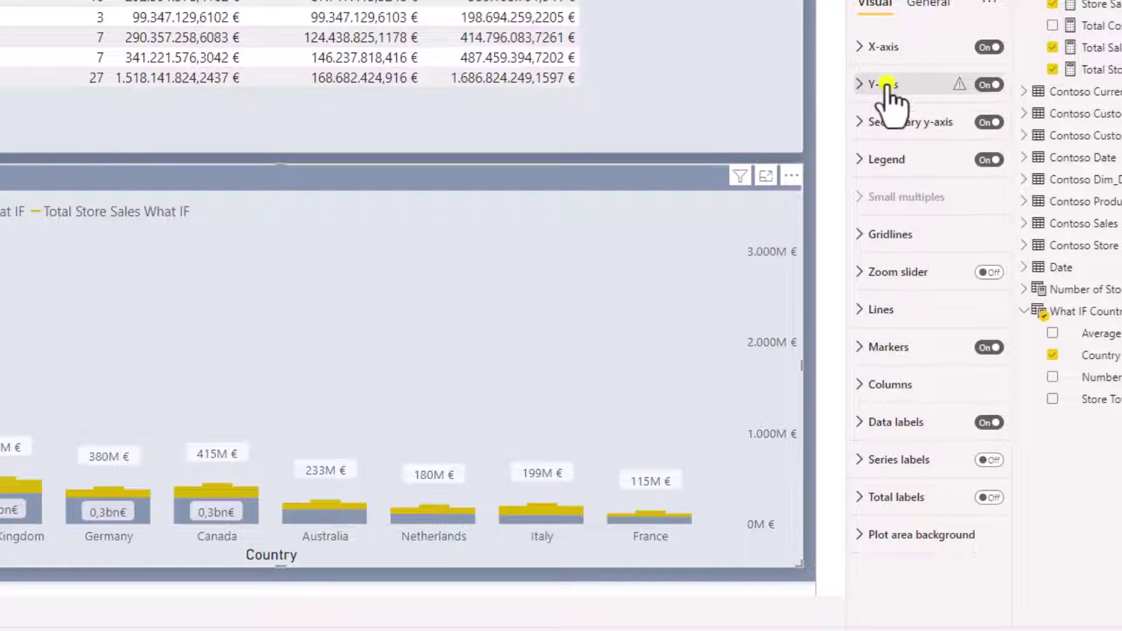
# Step: Check the display units and decimal places of the chart's secondary Y-axis values and compare them with the primary axis
pyautogui.click(885, 88)
pyautogui.scroll(-3, 891, 228)
pyautogui.scroll(-6, 888, 234)
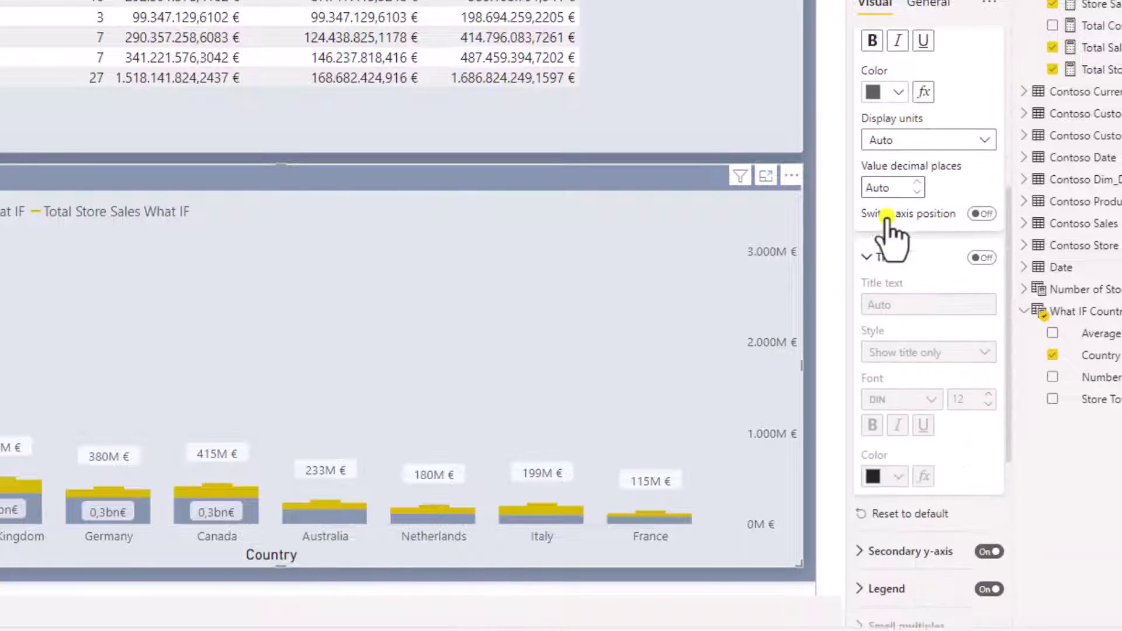
pyautogui.click(881, 268)
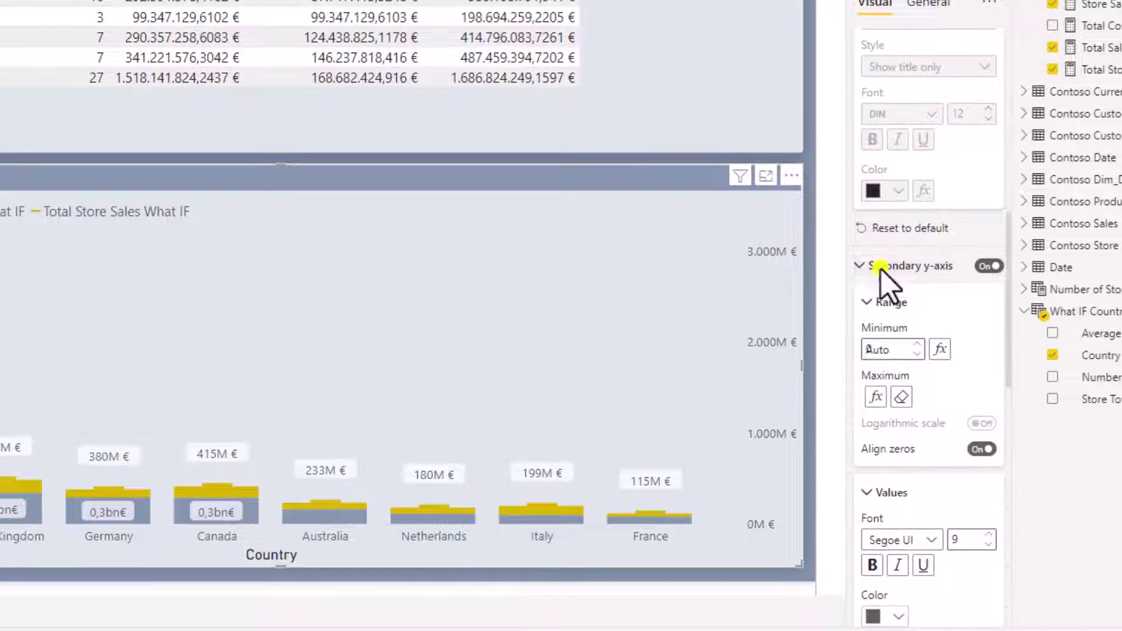
pyautogui.scroll(-5, 882, 278)
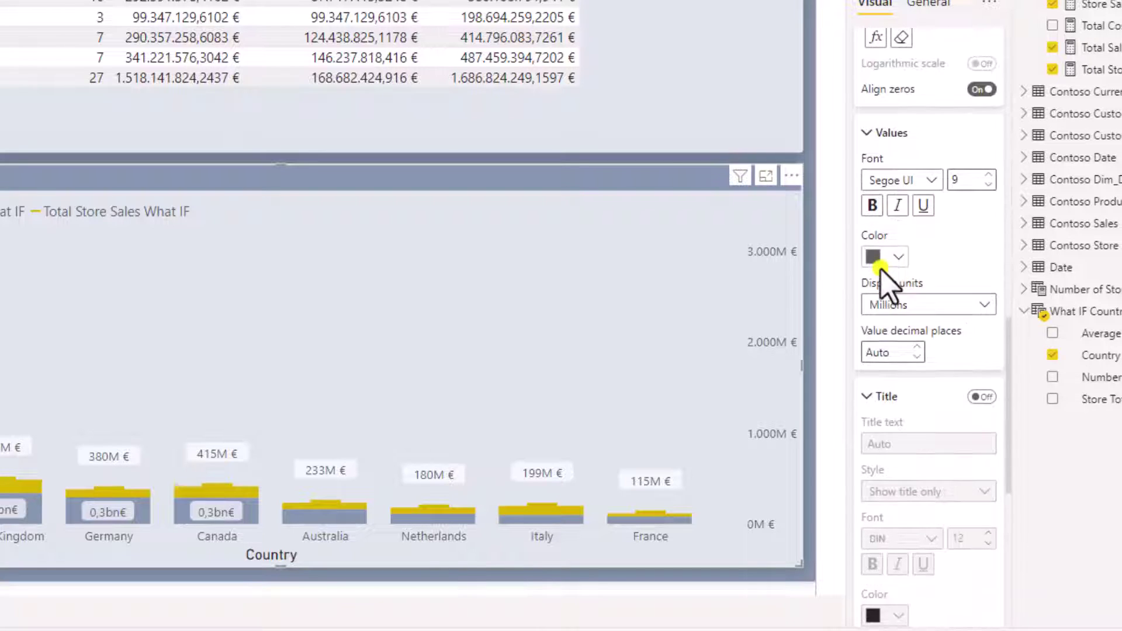
pyautogui.click(892, 353)
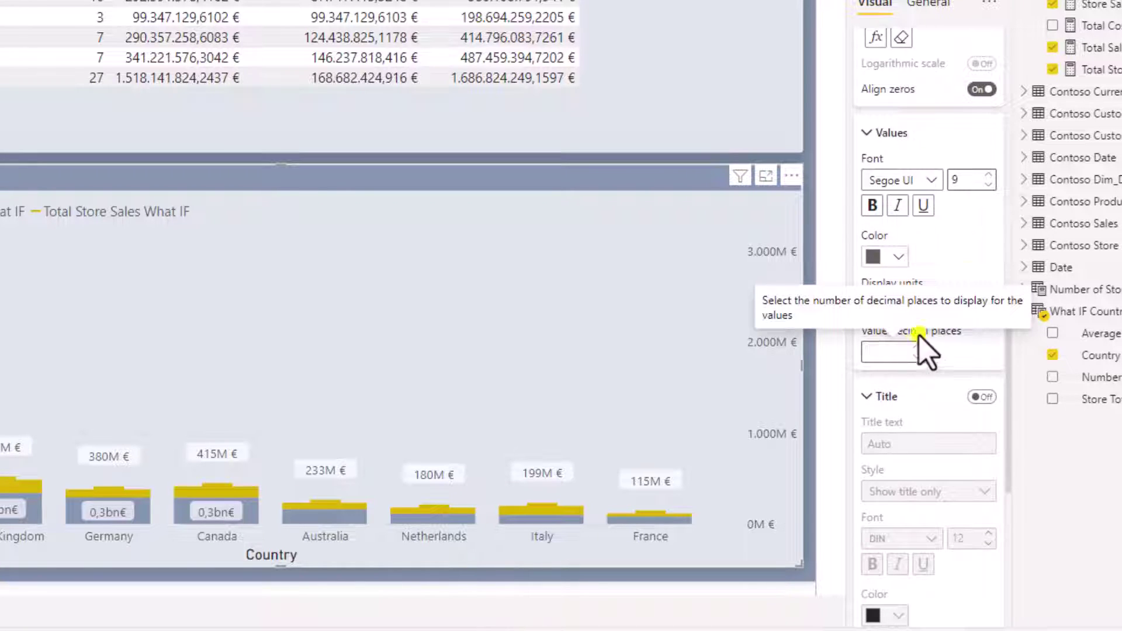
pyautogui.click(976, 281)
pyautogui.click(954, 302)
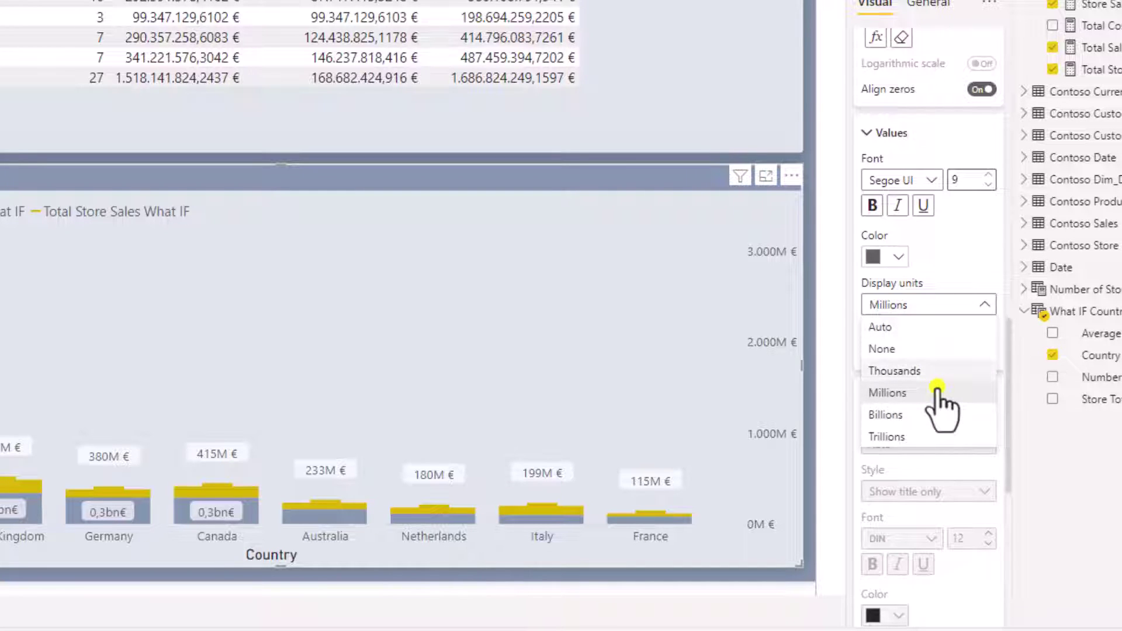
pyautogui.click(917, 144)
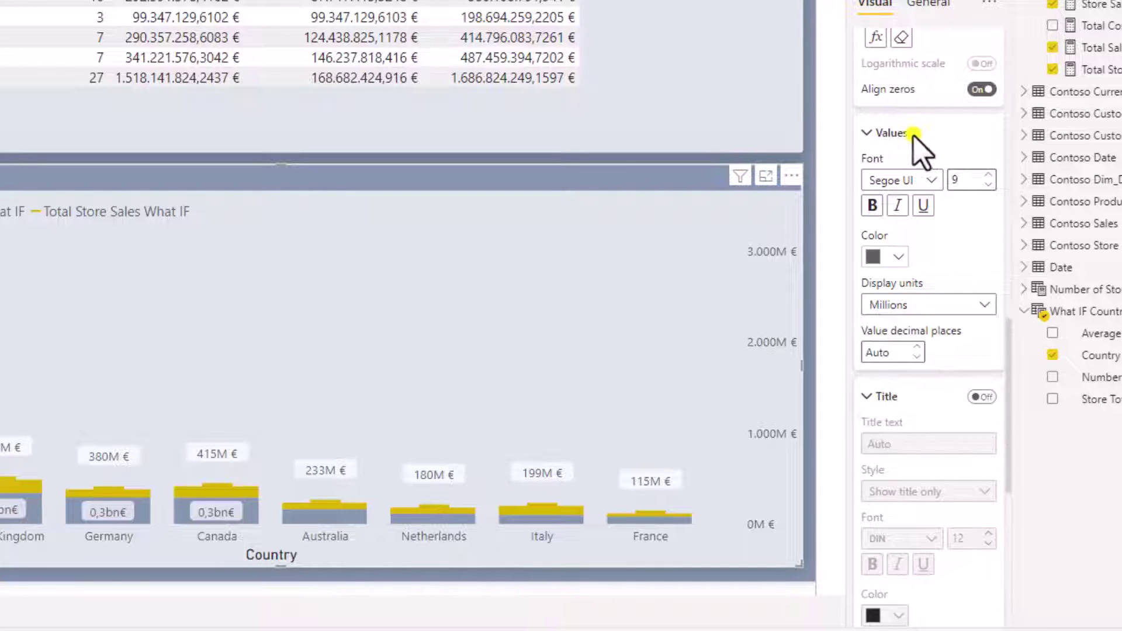
pyautogui.click(901, 132)
pyautogui.scroll(5, 903, 146)
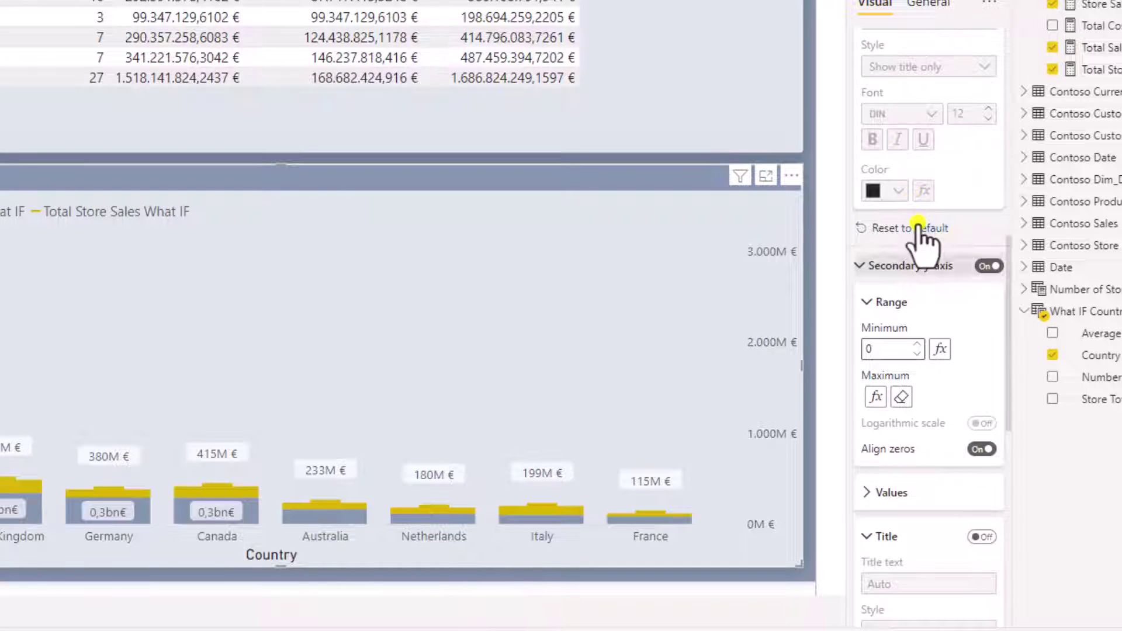
# Step: Set the display units of the chart's primary Y-axis values to Millions
pyautogui.scroll(6, 923, 246)
pyautogui.scroll(2, 923, 295)
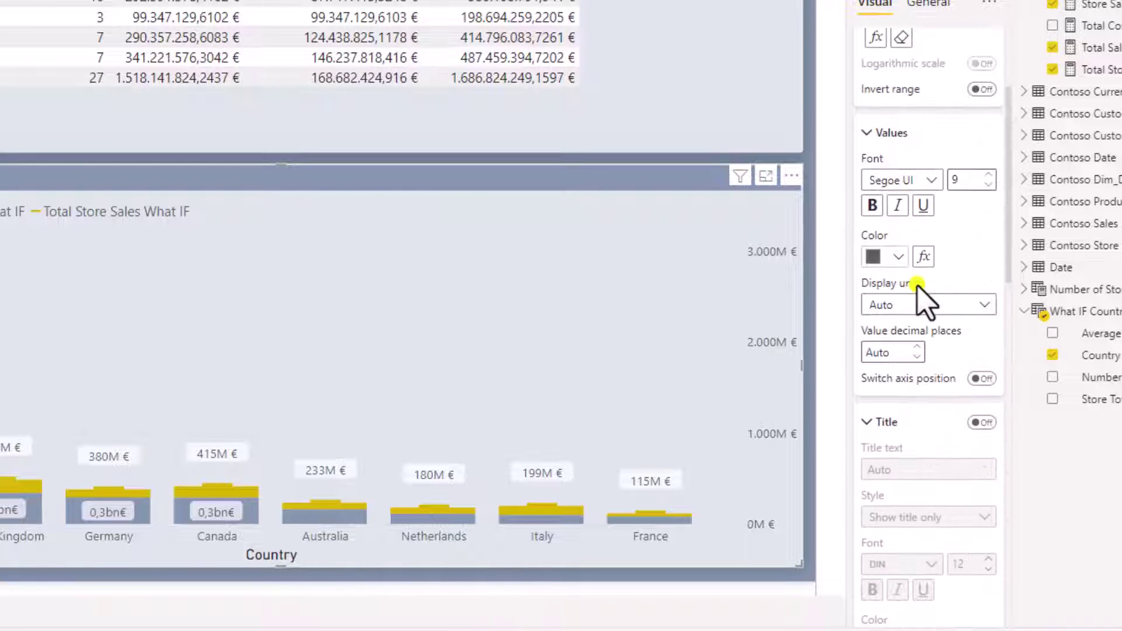
pyautogui.click(926, 304)
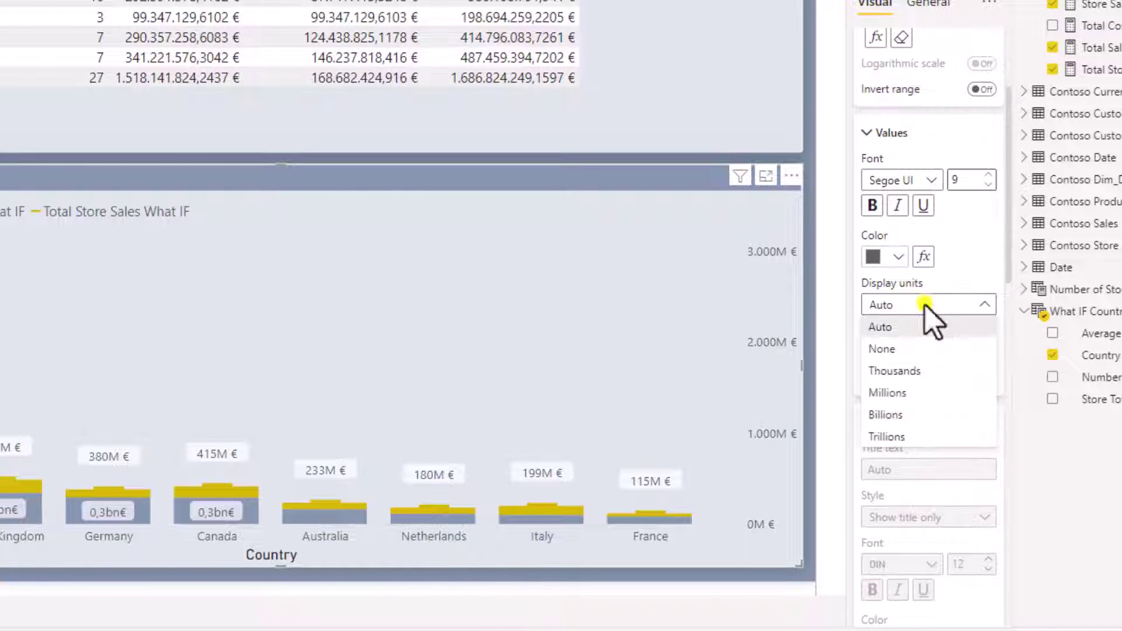
pyautogui.click(907, 392)
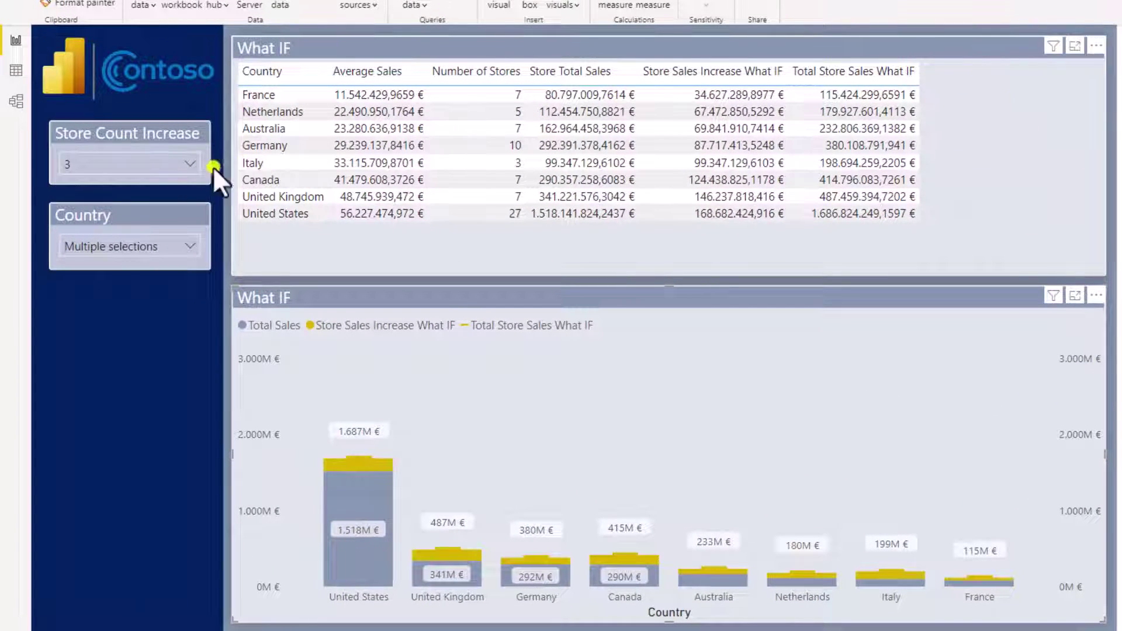
# Step: Set the Store Count Increase slicer to 5
pyautogui.click(165, 159)
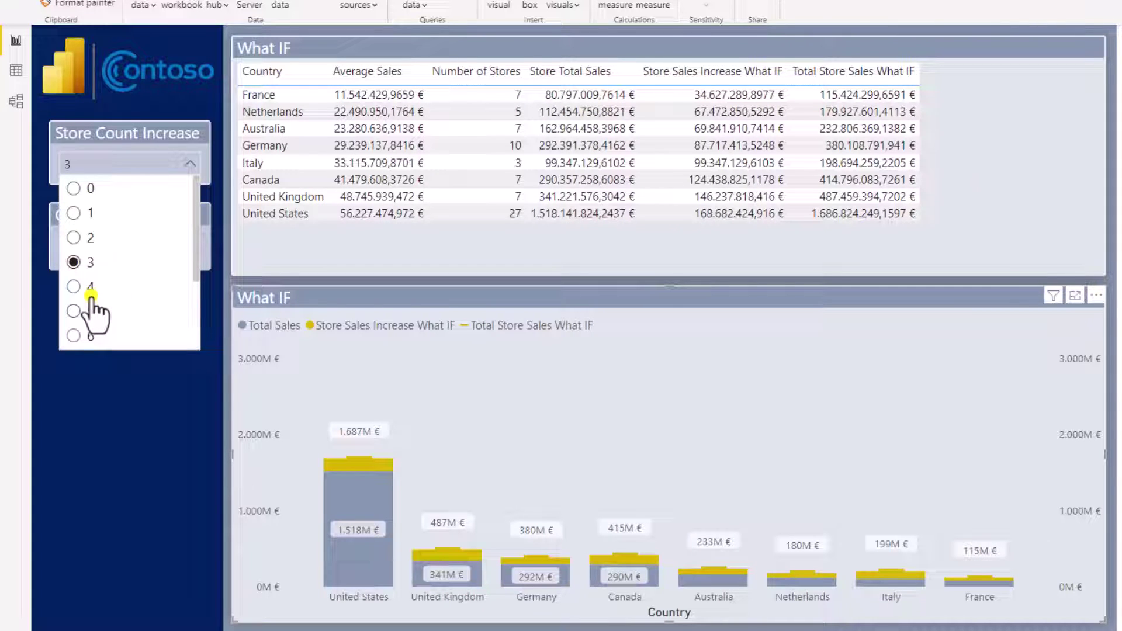
pyautogui.scroll(-3, 91, 295)
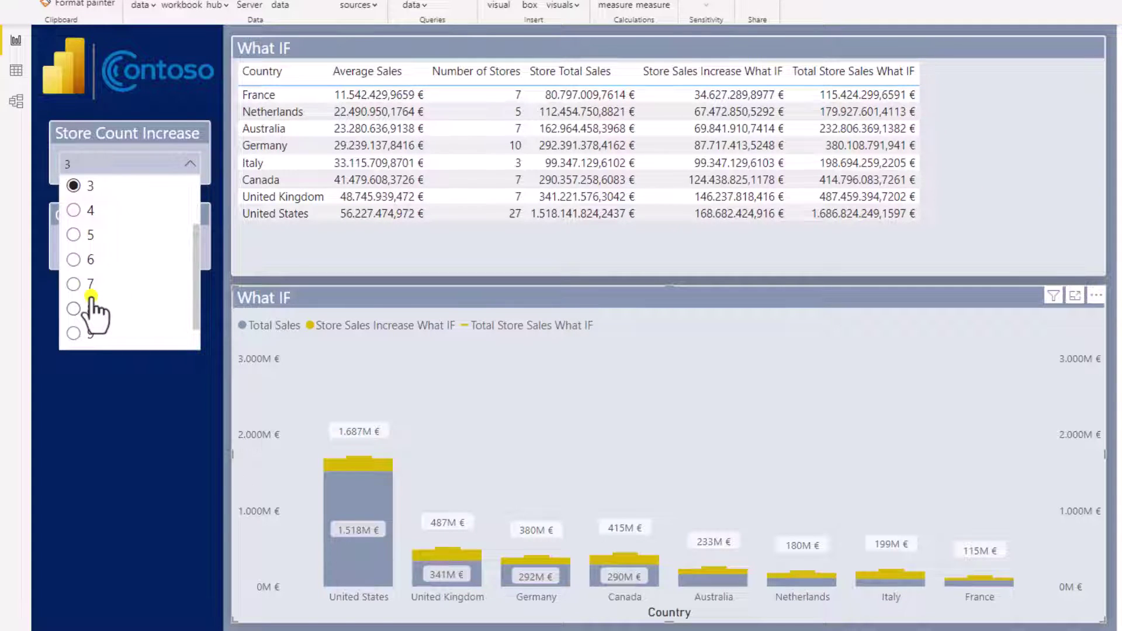
pyautogui.scroll(3, 91, 298)
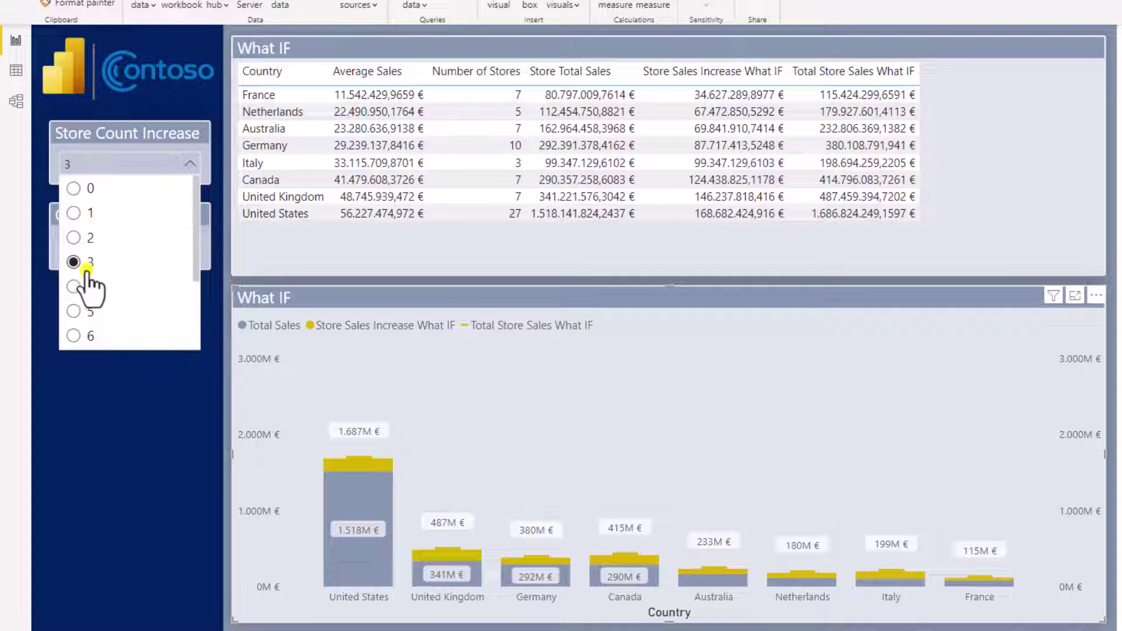
pyautogui.scroll(-3, 89, 283)
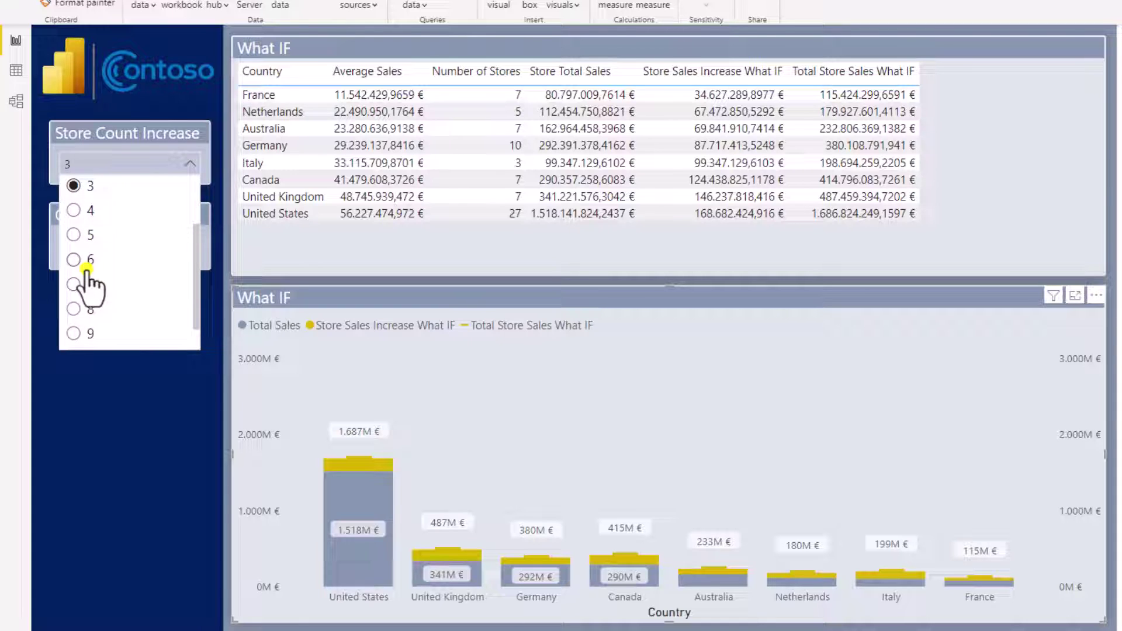
pyautogui.click(74, 234)
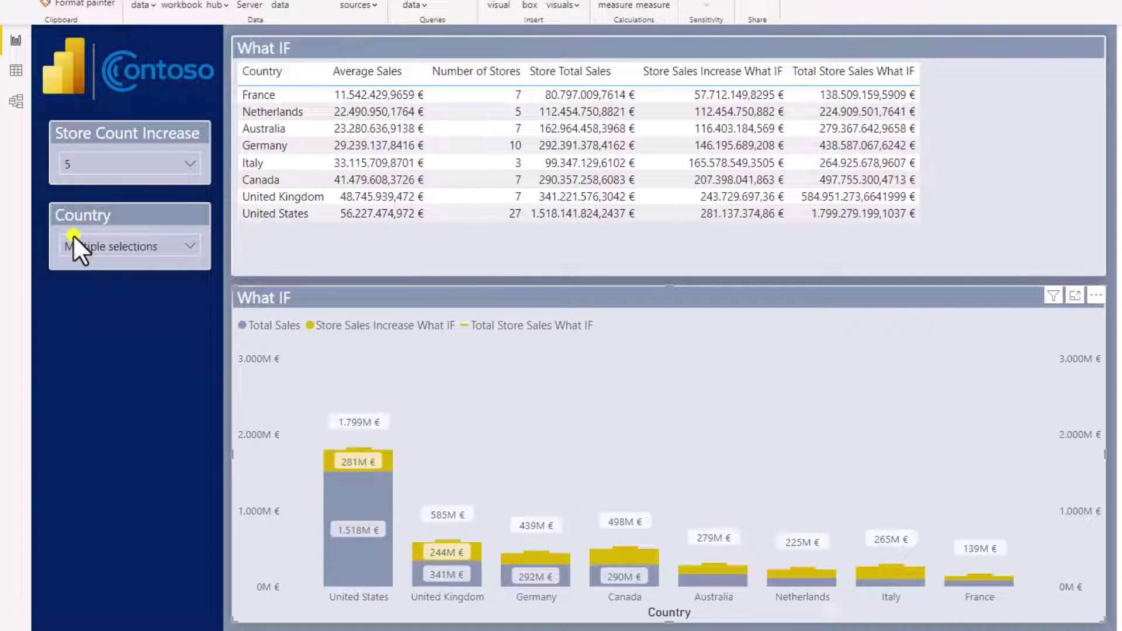
# Step: Clear the Country slicer's current selection and filter the report to France, Germany and Italy
pyautogui.click(135, 243)
pyautogui.click(114, 271)
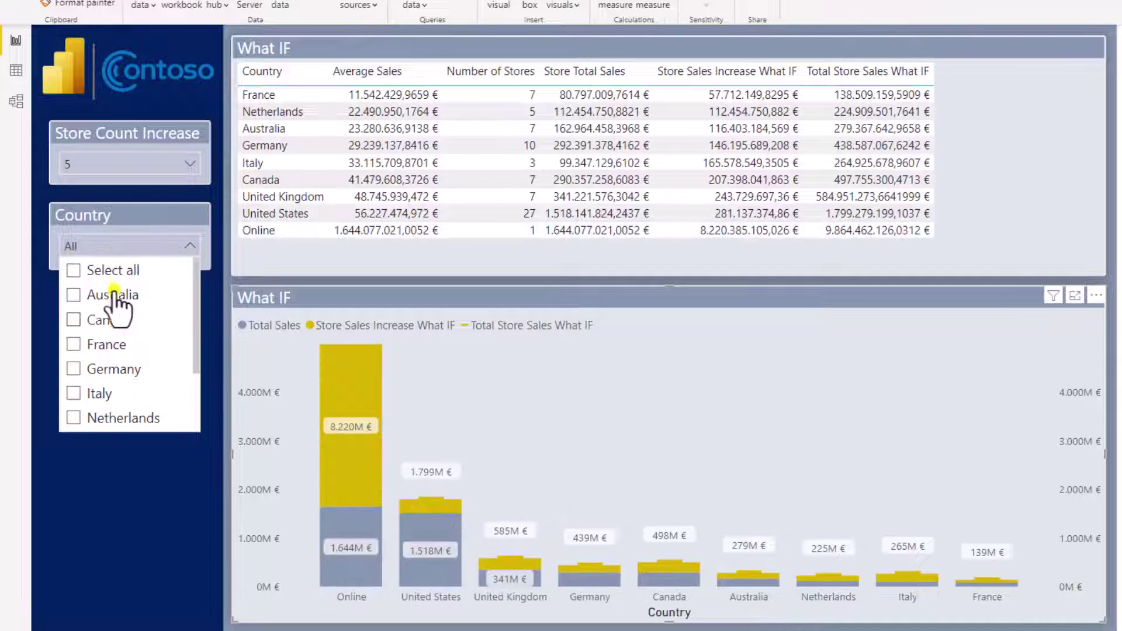
pyautogui.click(112, 347)
pyautogui.click(116, 369)
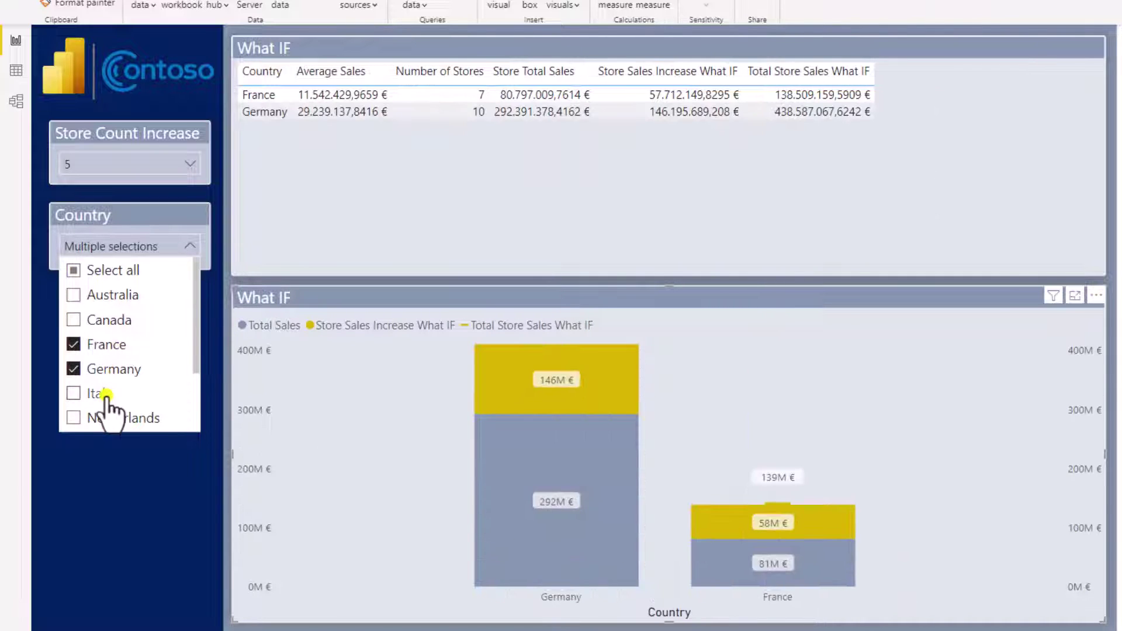
pyautogui.click(111, 393)
pyautogui.click(177, 244)
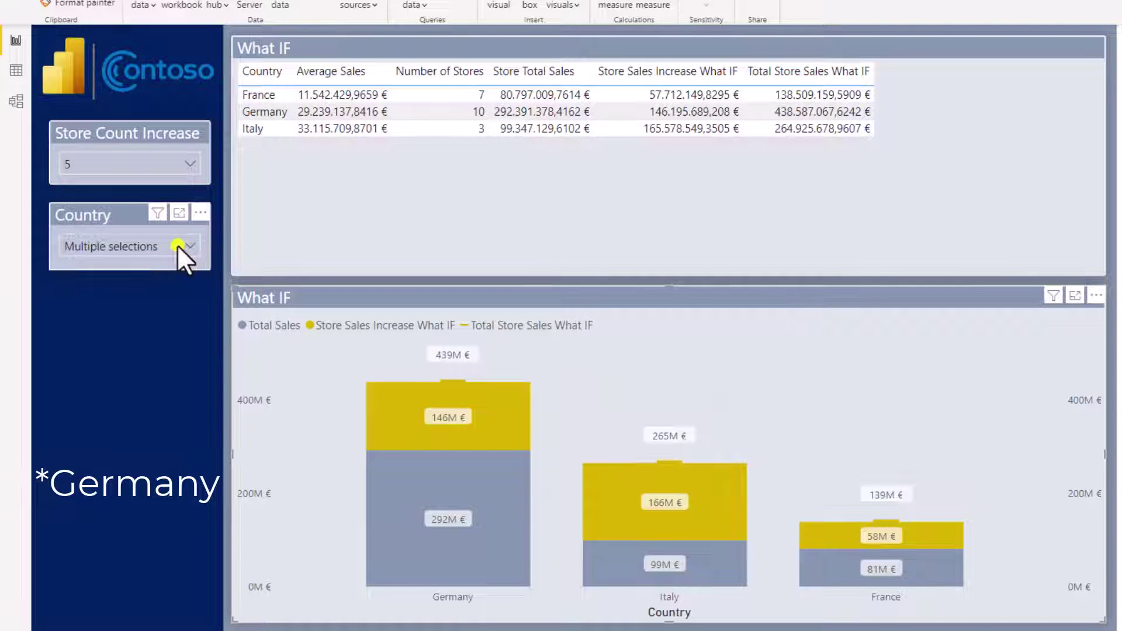